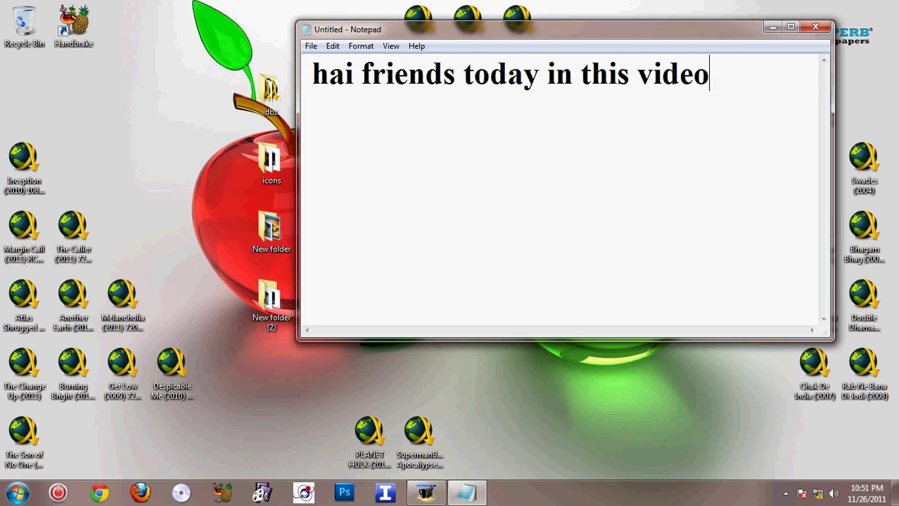
# Continue the note's sentence with "i would like to show you how to speed up your pcsx2 software".
pyautogui.write('would ')
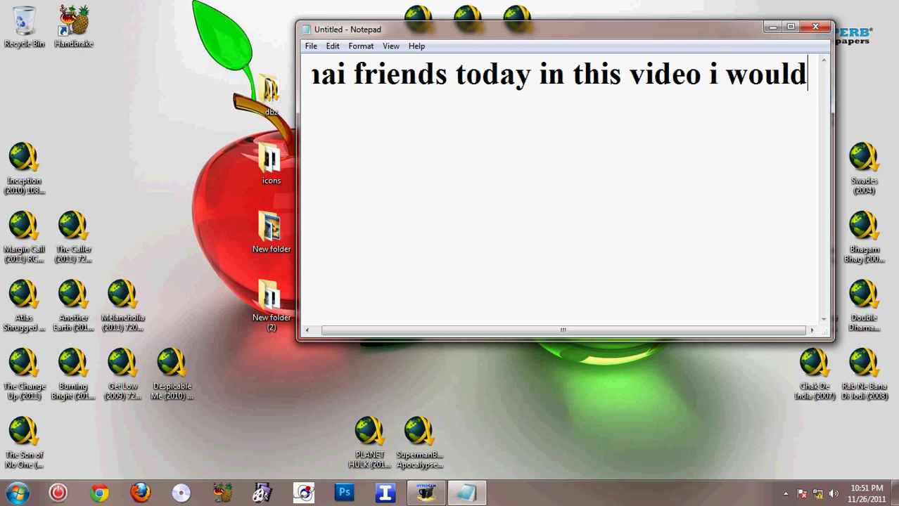
pyautogui.write('like ')
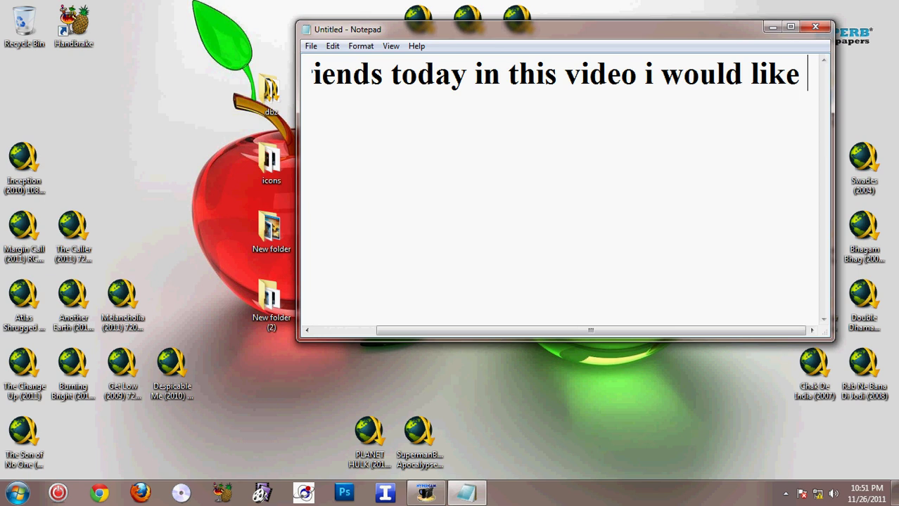
pyautogui.write('to show ')
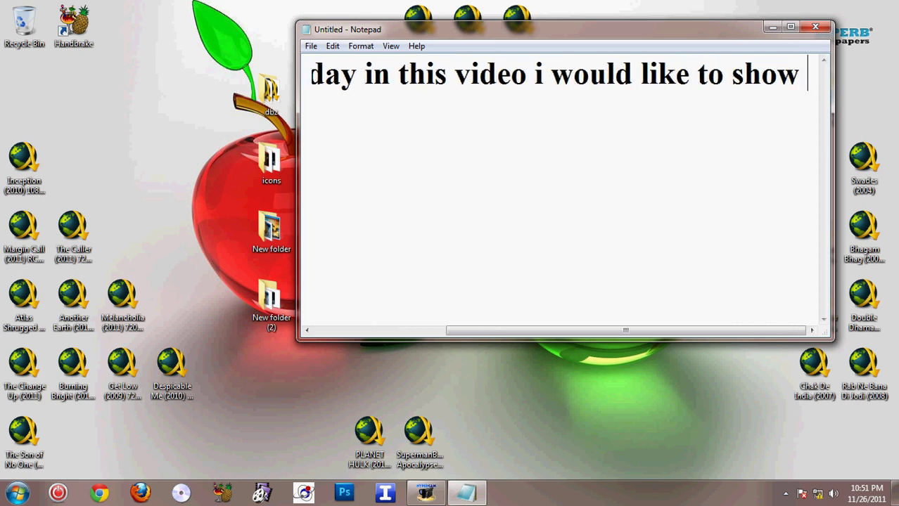
pyautogui.write('you how ')
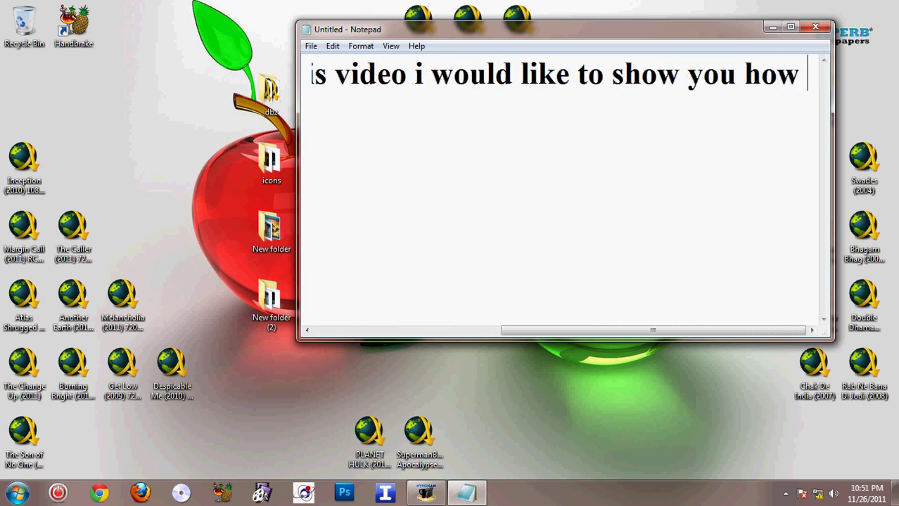
pyautogui.write('to speed ')
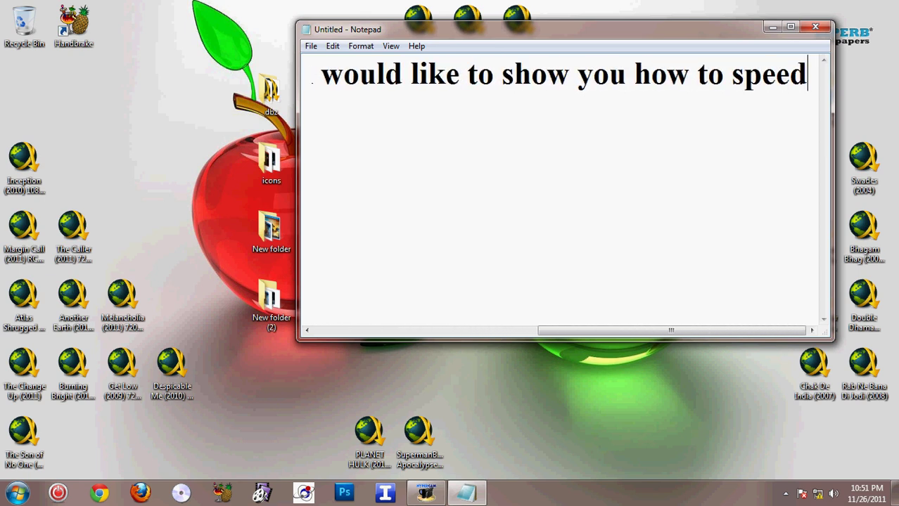
pyautogui.write('up')
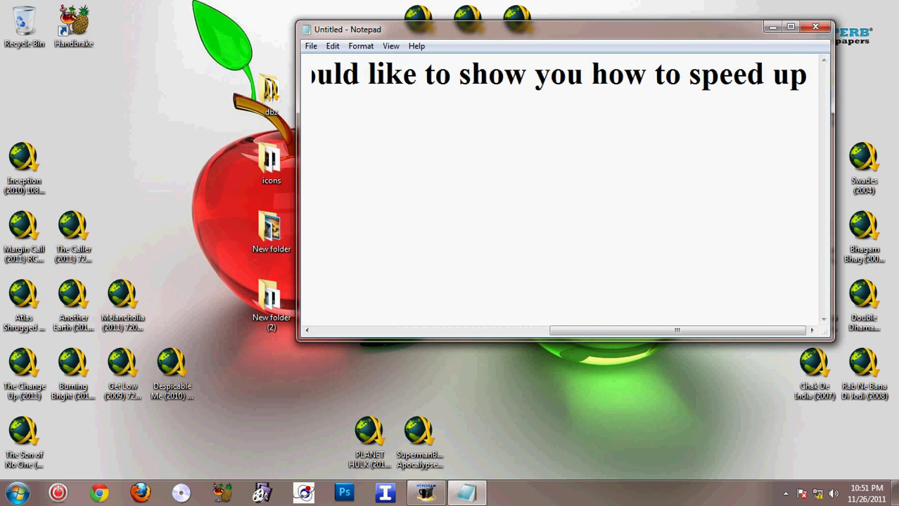
pyautogui.write(' your')
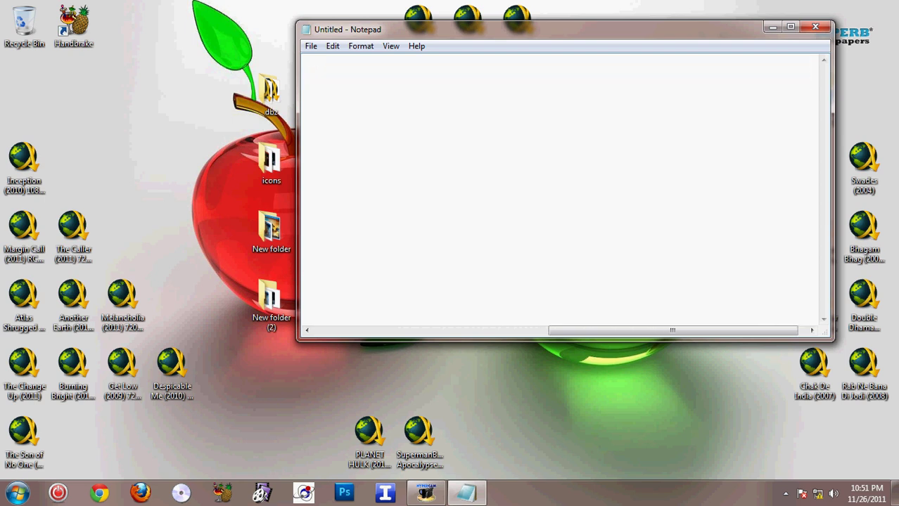
pyautogui.write(' pc')
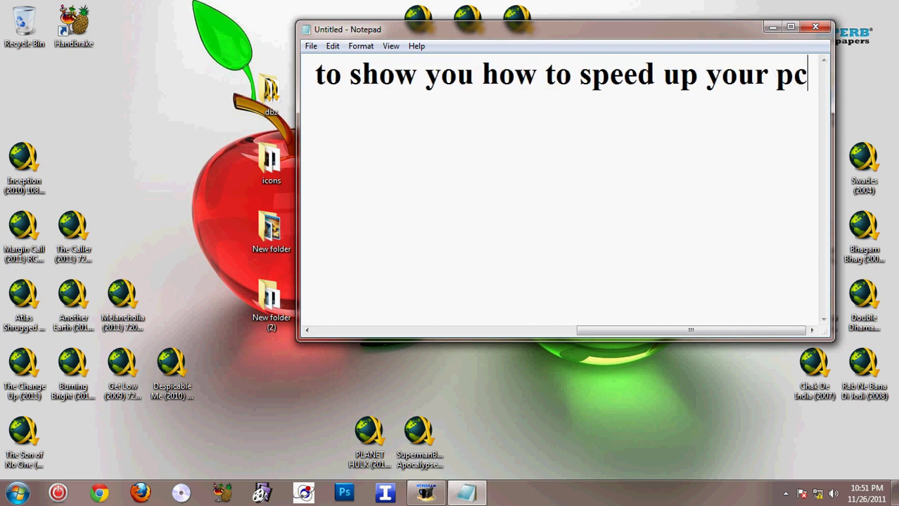
pyautogui.write('sx2 ')
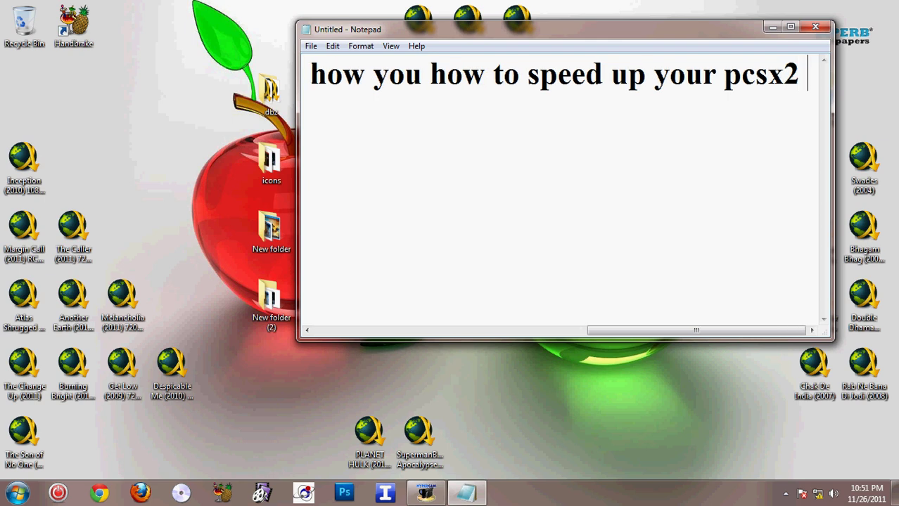
pyautogui.write('sof')
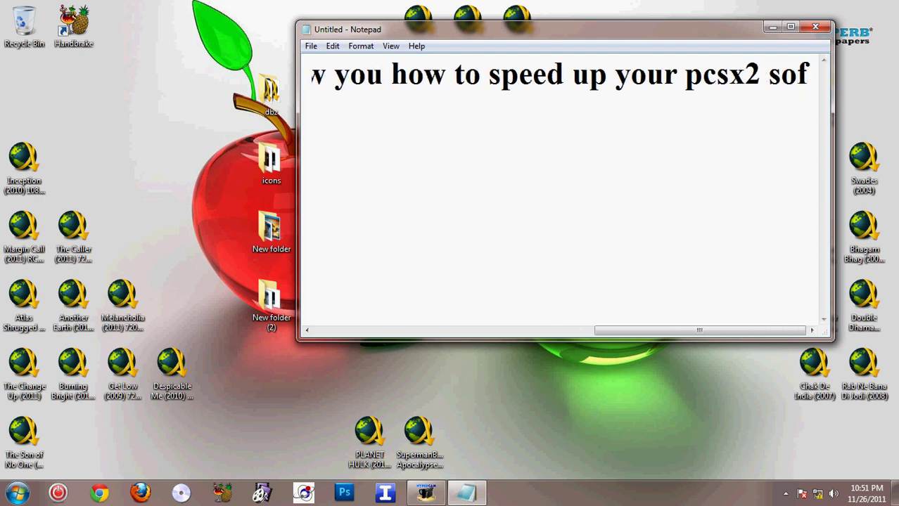
pyautogui.write('twarw')
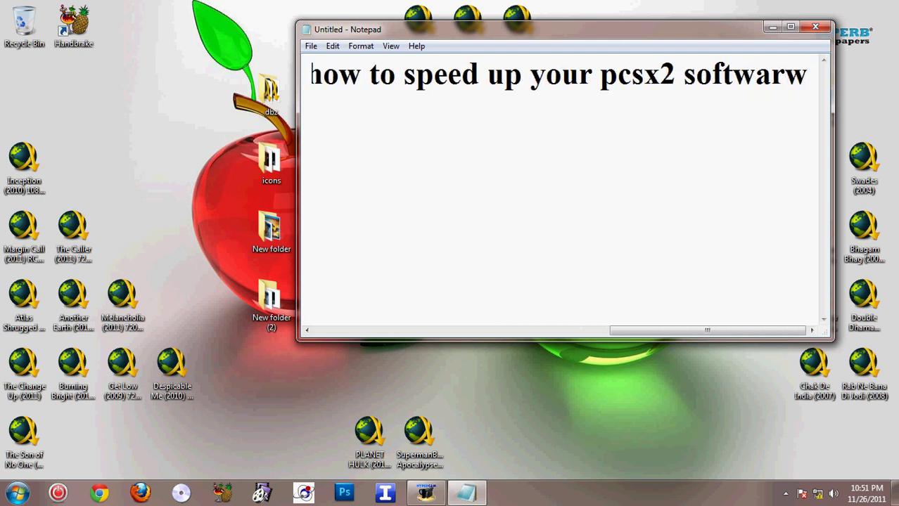
pyautogui.press('BackSpace')
pyautogui.write('e')
# Replace the whole note with "this is my configuration with this i get a lot".
pyautogui.moveTo(799, 76); pyautogui.dragTo(86, 132)
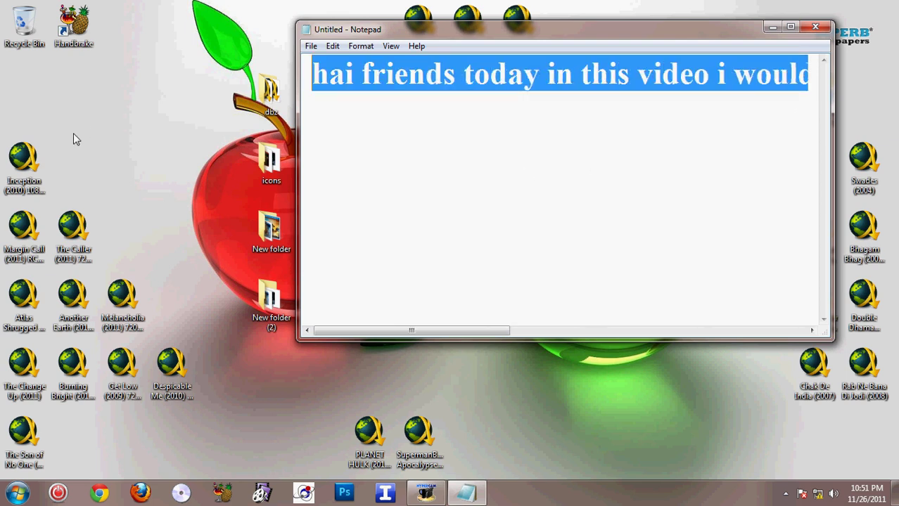
pyautogui.press('Delete')
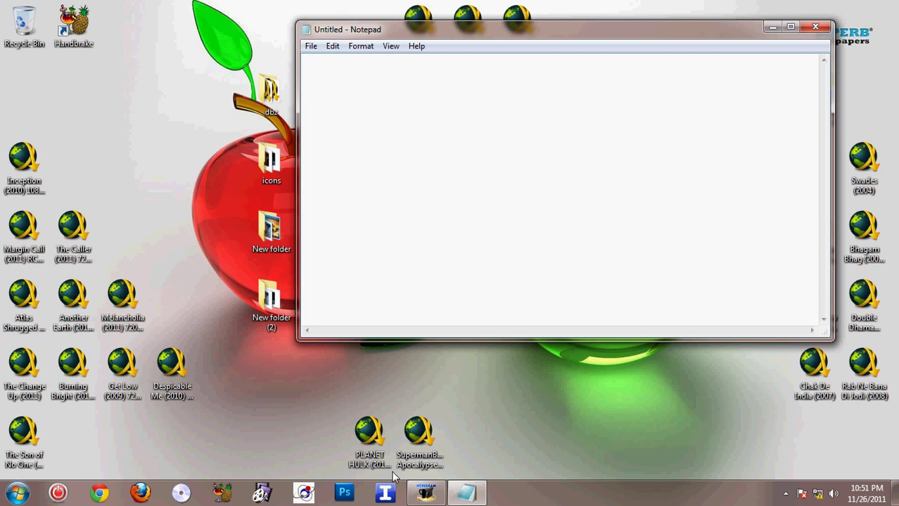
pyautogui.write('th')
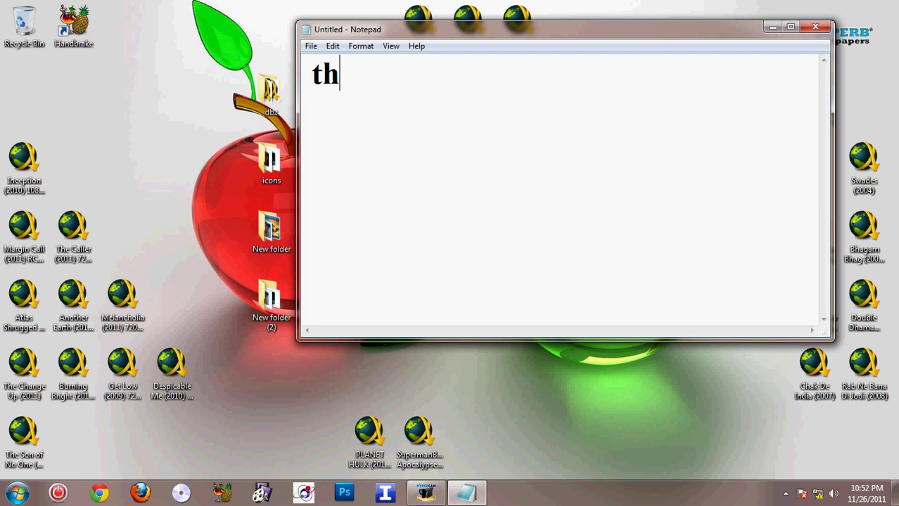
pyautogui.write('is is ')
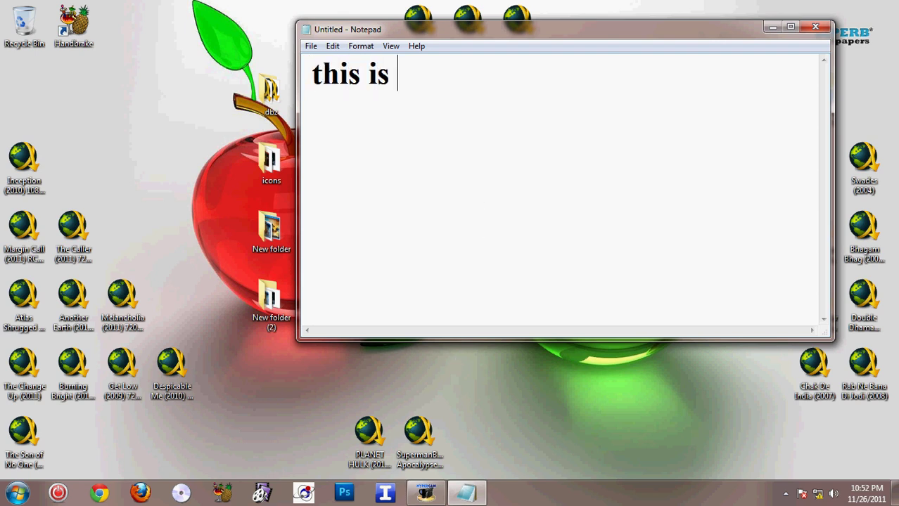
pyautogui.write('my con')
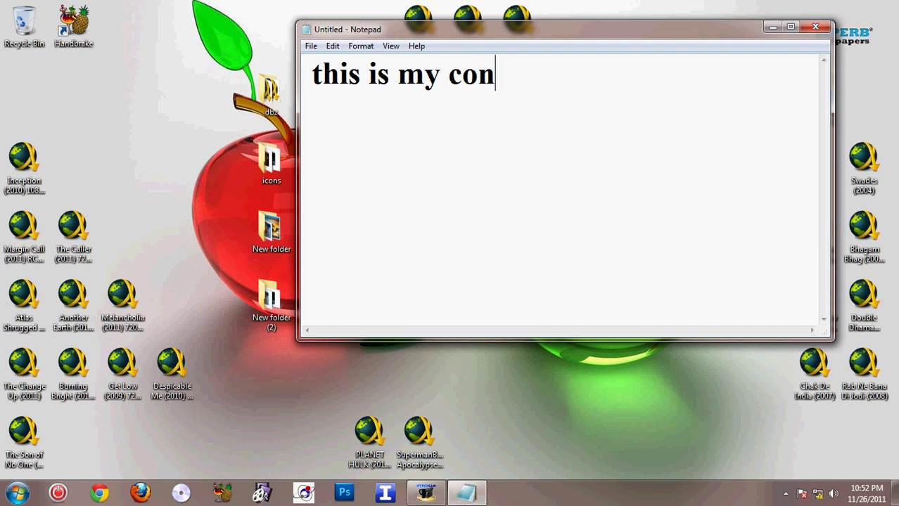
pyautogui.write('figurati')
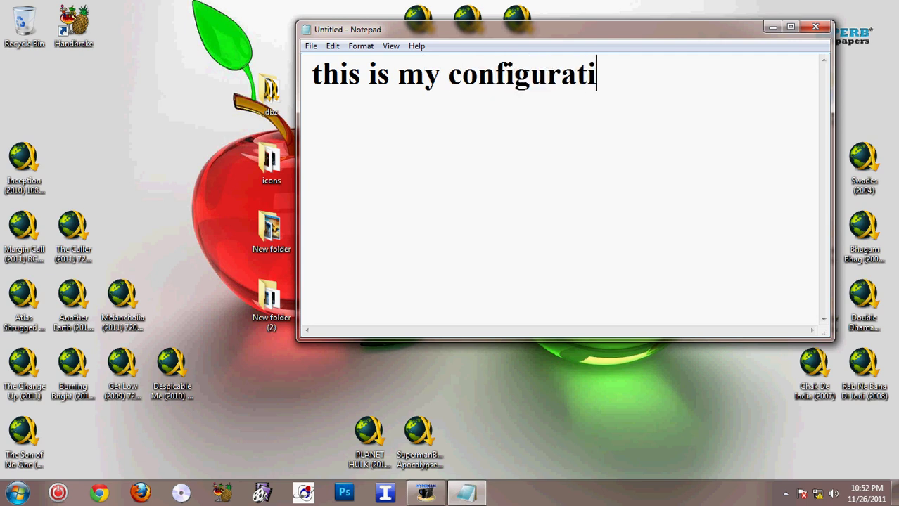
pyautogui.write('on with thgi')
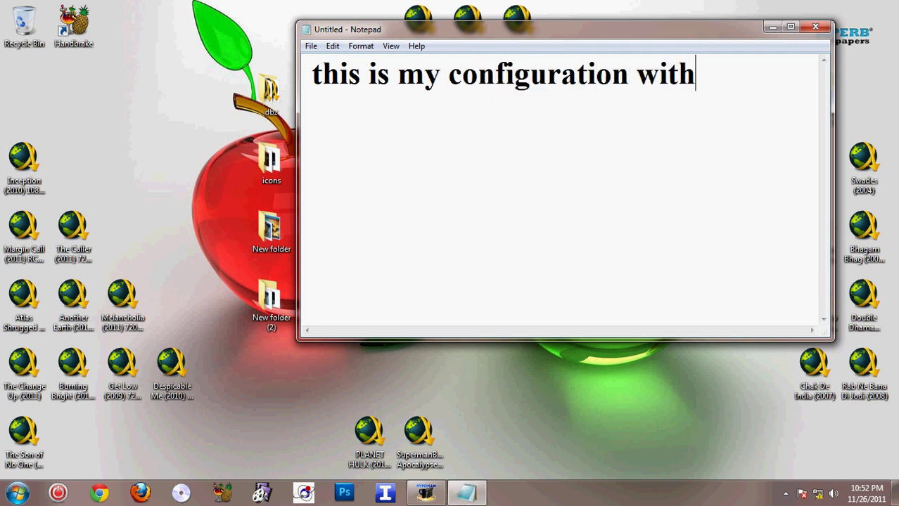
pyautogui.press('BackSpace')
pyautogui.press('BackSpace')
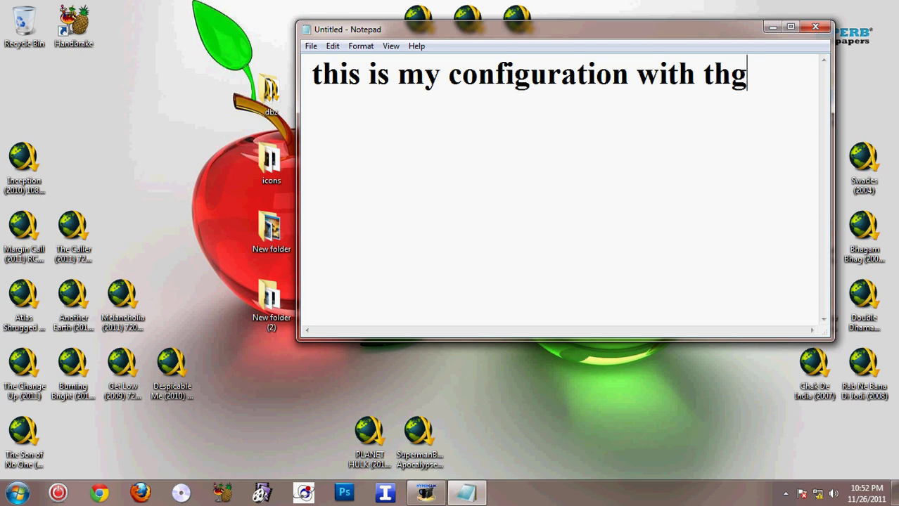
pyautogui.write('is i')
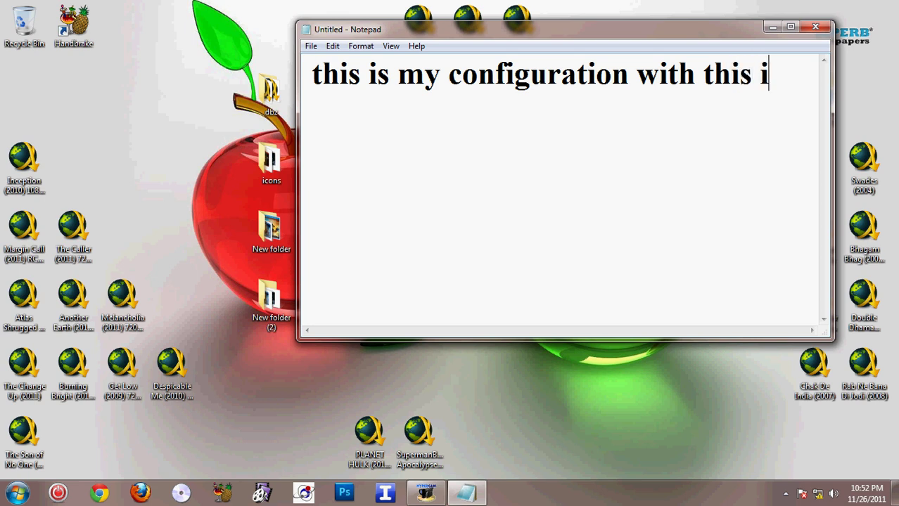
pyautogui.write(' get a ')
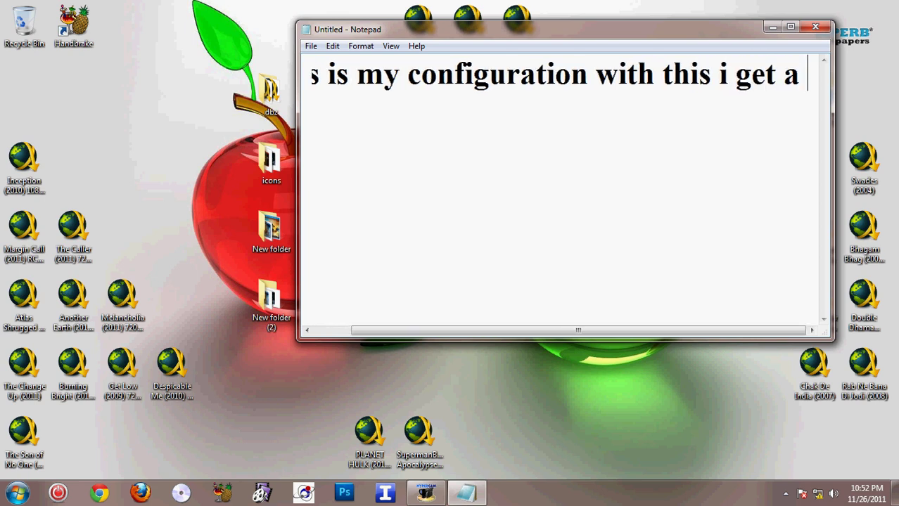
pyautogui.write('lot')
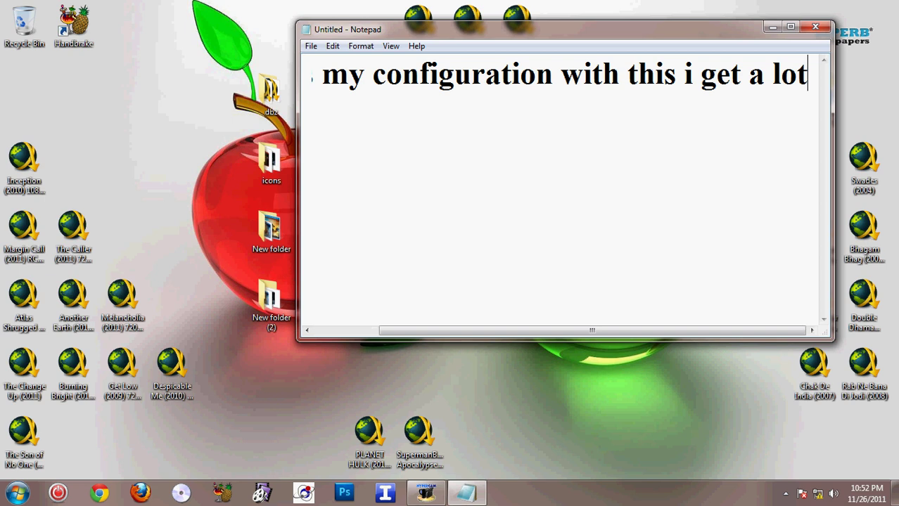
# Change the sentence's ending from "a lot" to "upto 60 fps".
pyautogui.press('BackSpace')
pyautogui.press('BackSpace')
pyautogui.press('BackSpace')
pyautogui.press('BackSpace')
pyautogui.press('BackSpace')
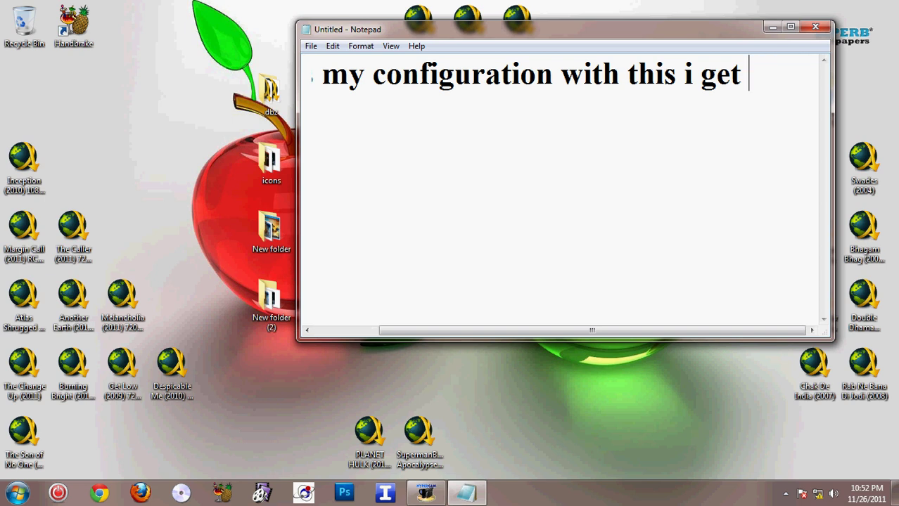
pyautogui.write('upto')
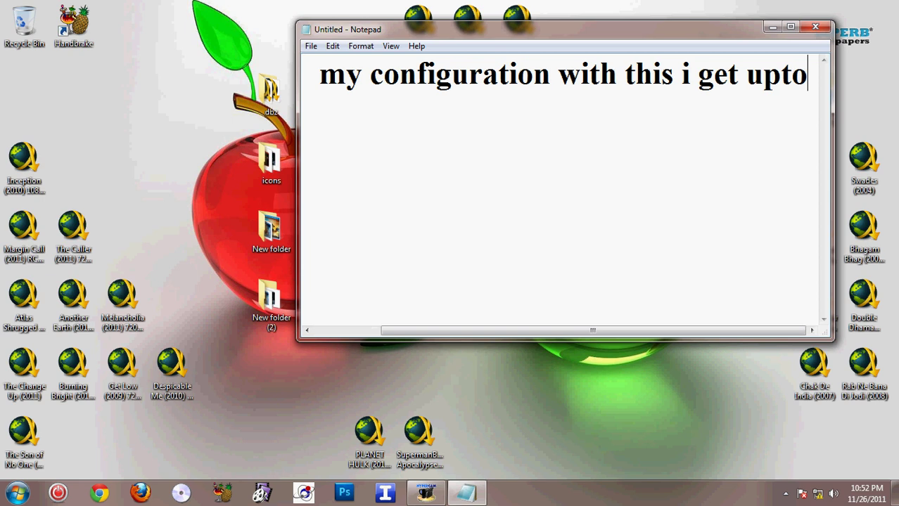
pyautogui.write(' 60 ')
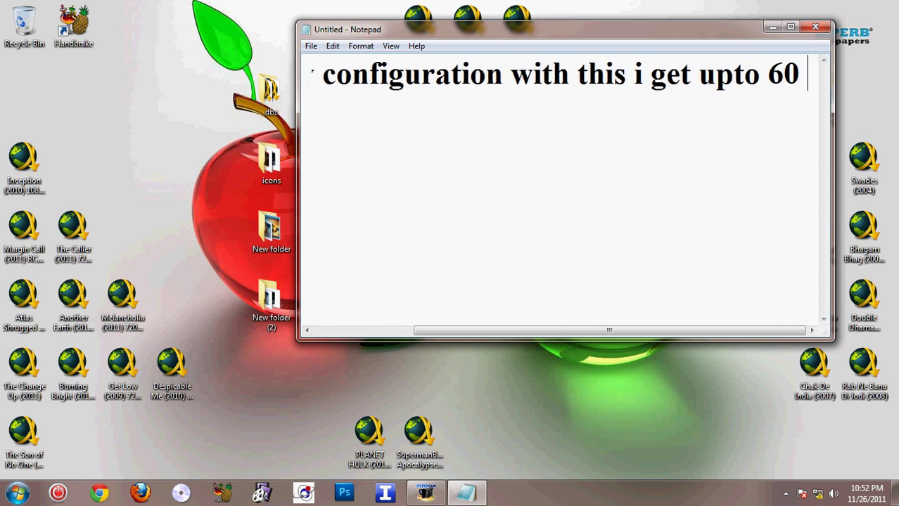
pyautogui.write('fps')
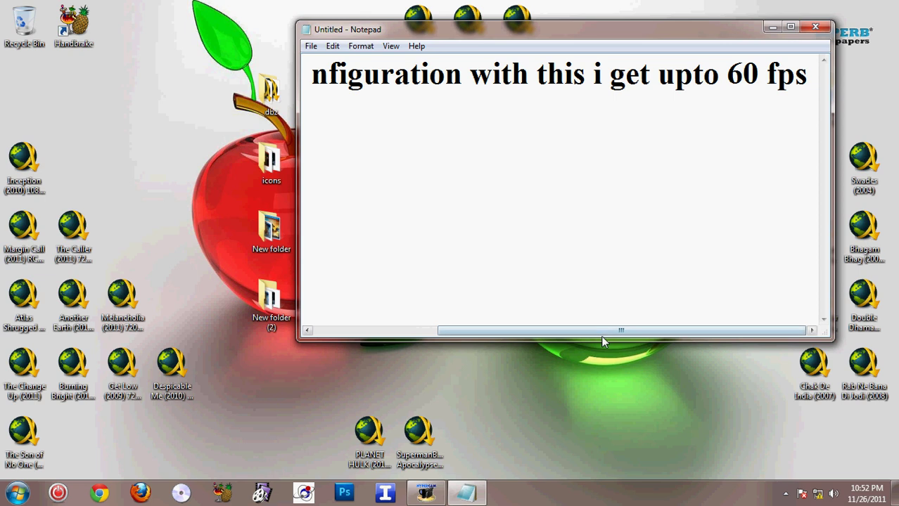
# Review the configuration sentence from its beginning and clear all text from the note.
pyautogui.moveTo(471, 350); pyautogui.dragTo(388, 341)
pyautogui.moveTo(312, 74); pyautogui.dragTo(639, 107)
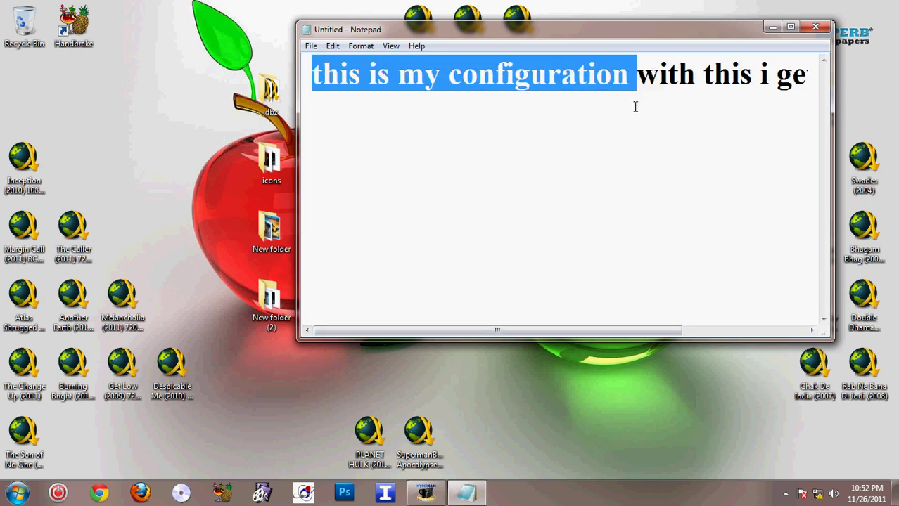
pyautogui.click(642, 200)
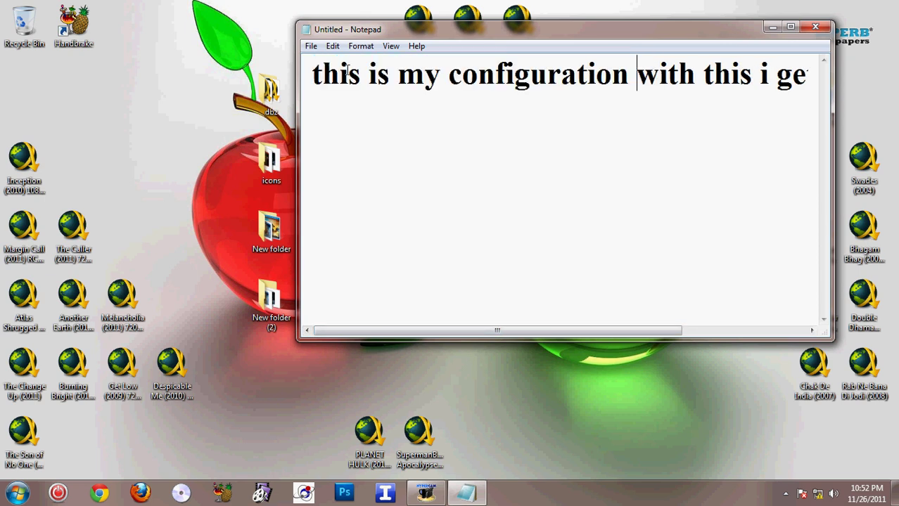
pyautogui.moveTo(312, 74); pyautogui.dragTo(875, 110)
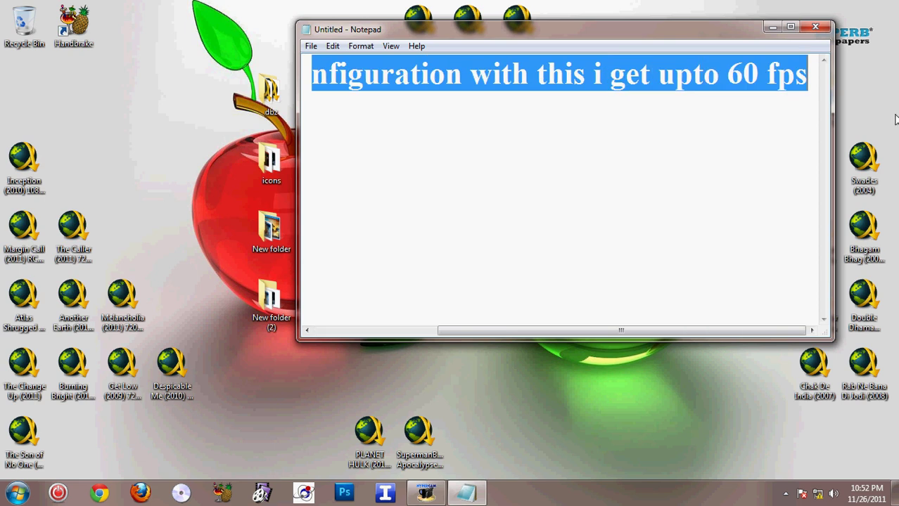
pyautogui.press('Delete')
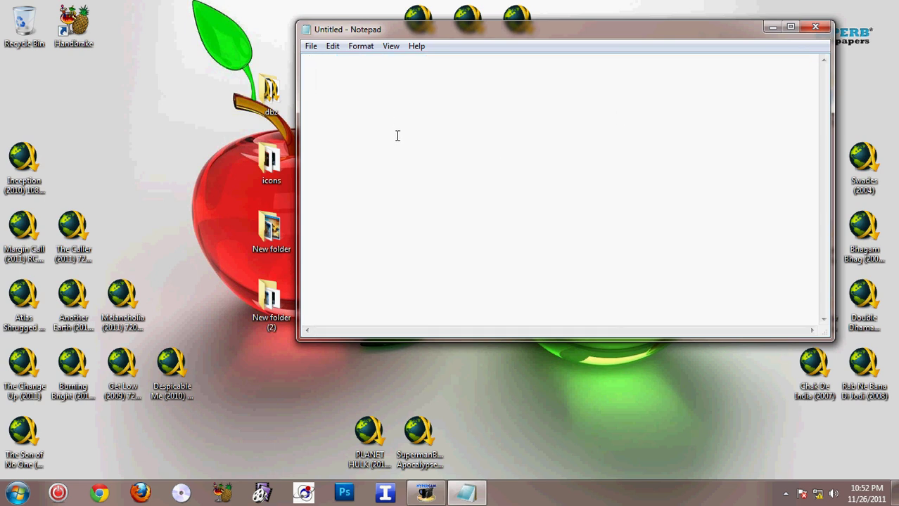
# Minimize the note window and launch the PCSX2 0.9.8 emulator.
pyautogui.click(773, 27)
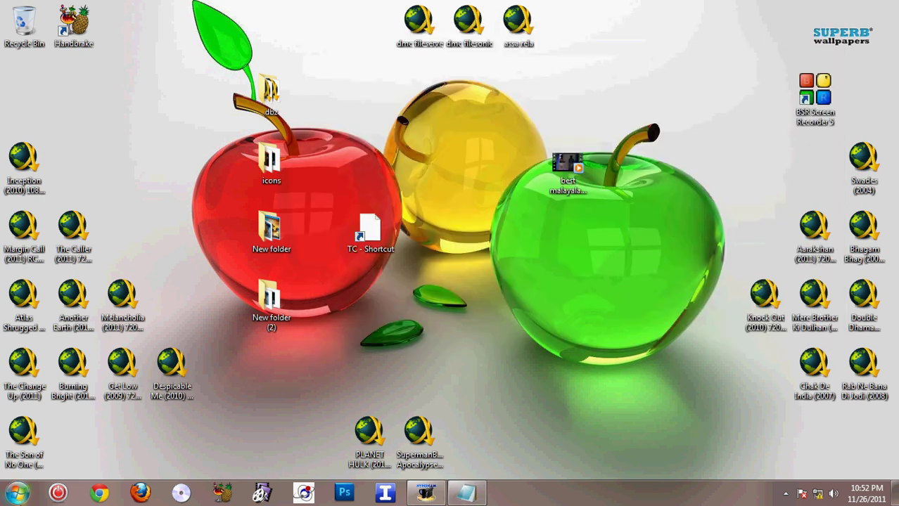
pyautogui.press('super')
pyautogui.click(59, 281)
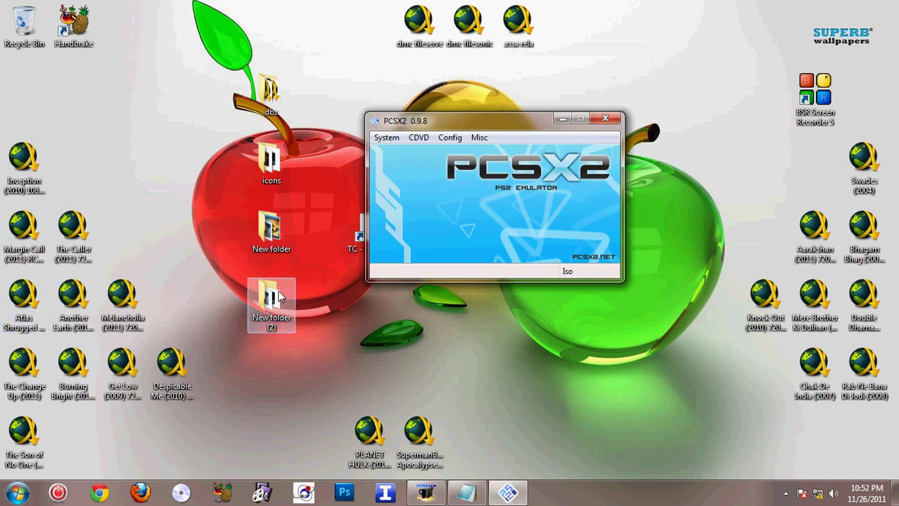
# Open the emulation settings and select Recompiler for the EmotionEngine in the EE/IOP section.
pyautogui.click(420, 138)
pyautogui.moveTo(449, 137)
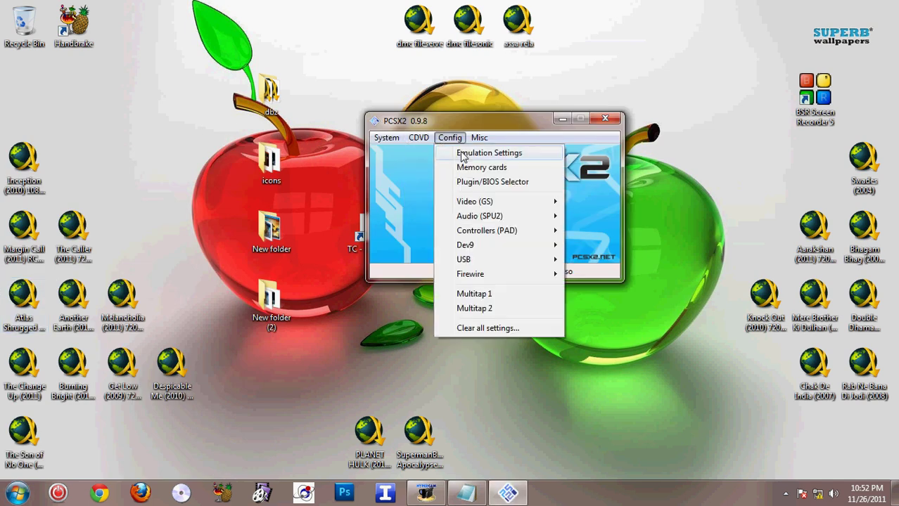
pyautogui.click(463, 154)
pyautogui.click(122, 113)
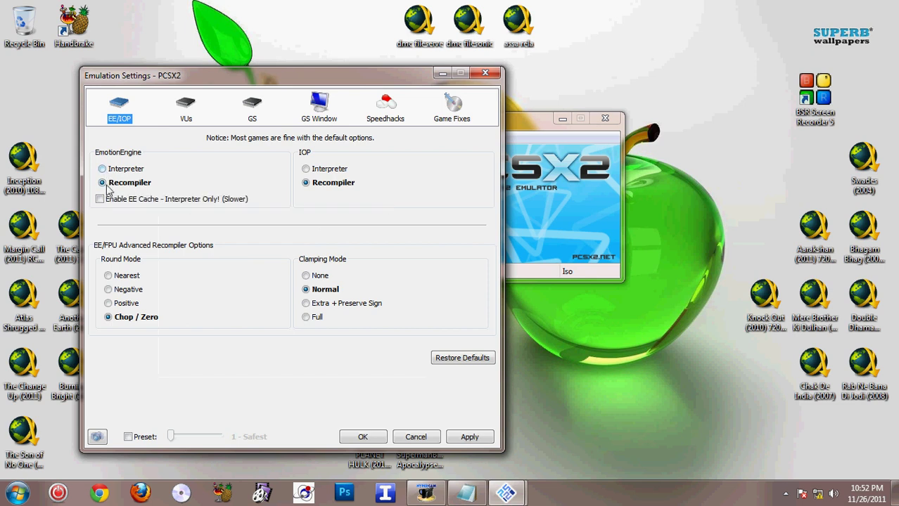
pyautogui.click(102, 183)
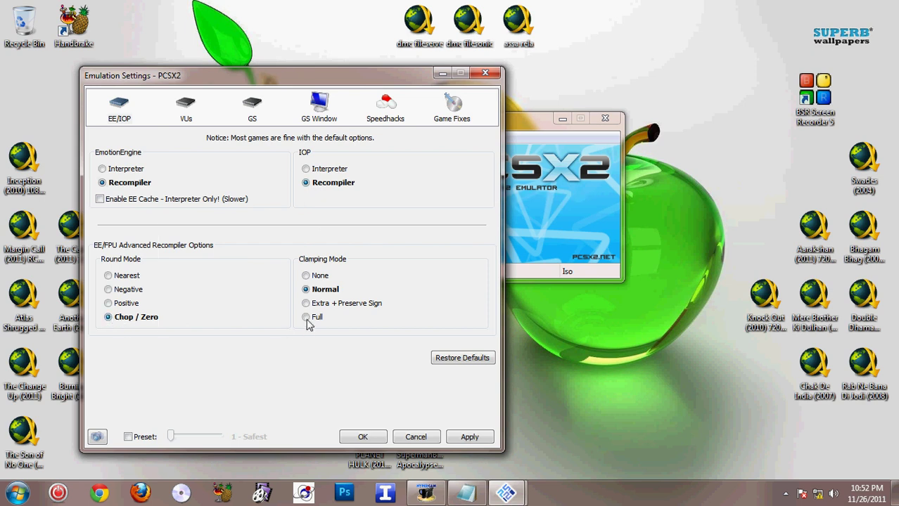
# Review the VU settings, then toggle Disable Framelimiting in the GS settings, leaving it enabled.
pyautogui.click(186, 109)
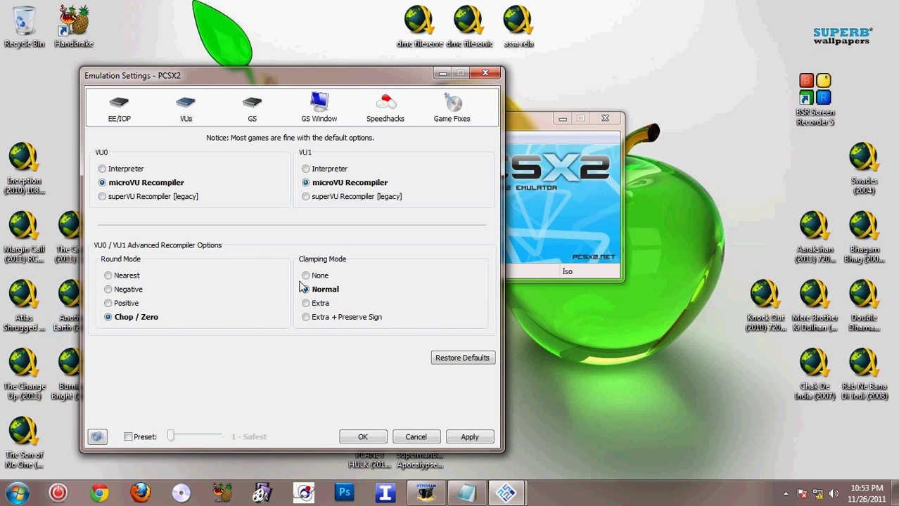
pyautogui.click(249, 115)
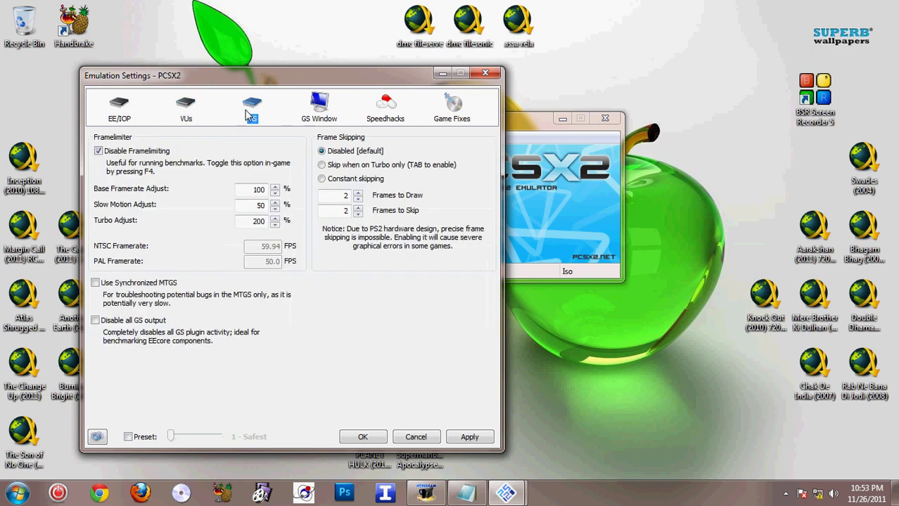
pyautogui.click(100, 151)
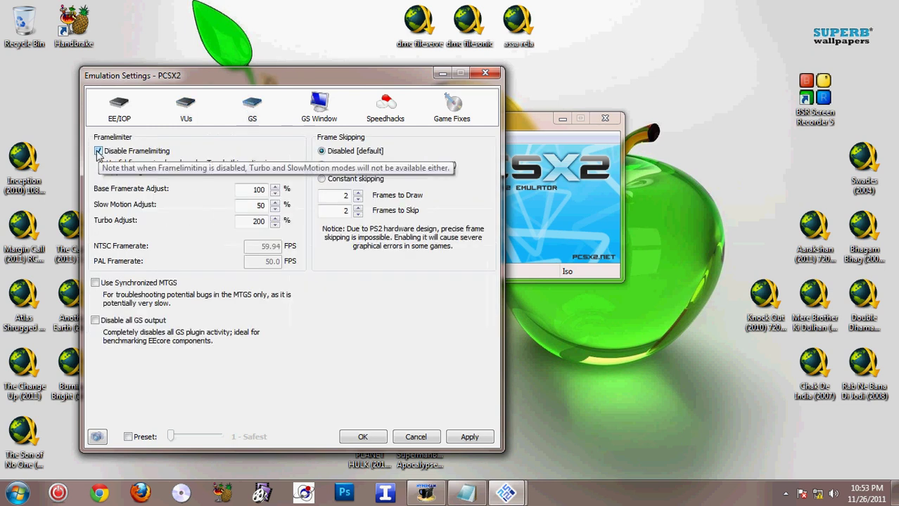
pyautogui.click(100, 151)
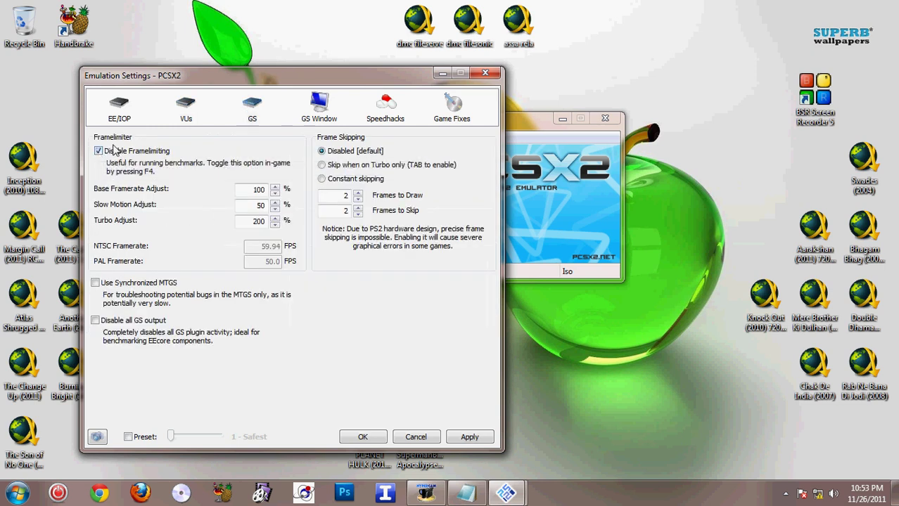
# Review the framerate adjustment percentages, select Disabled for frame skipping, and check its frames to draw and skip.
pyautogui.doubleClick(266, 189)
pyautogui.doubleClick(260, 205)
pyautogui.doubleClick(255, 221)
pyautogui.moveTo(116, 327)
pyautogui.click(322, 153)
pyautogui.click(338, 198)
pyautogui.click(338, 212)
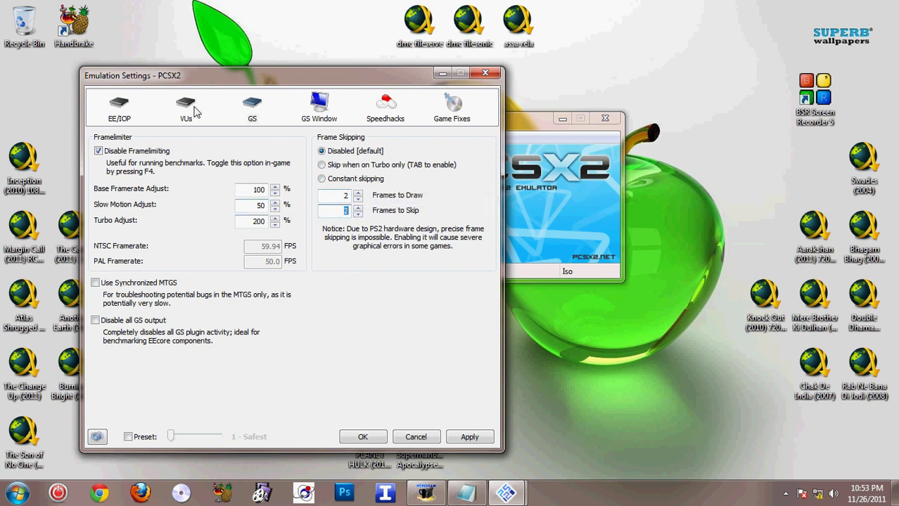
# Open the GS Window settings and choose Standard (4:3) as the aspect ratio.
pyautogui.click(326, 109)
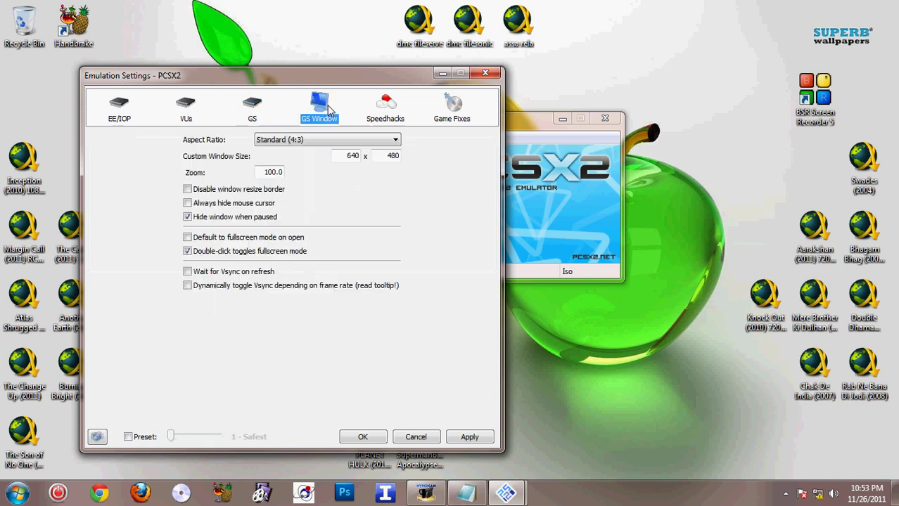
pyautogui.click(311, 140)
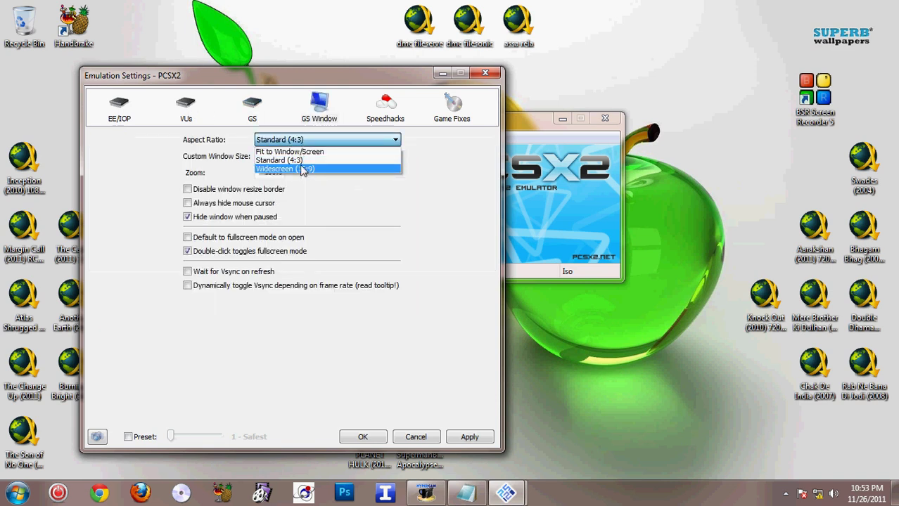
pyautogui.click(305, 160)
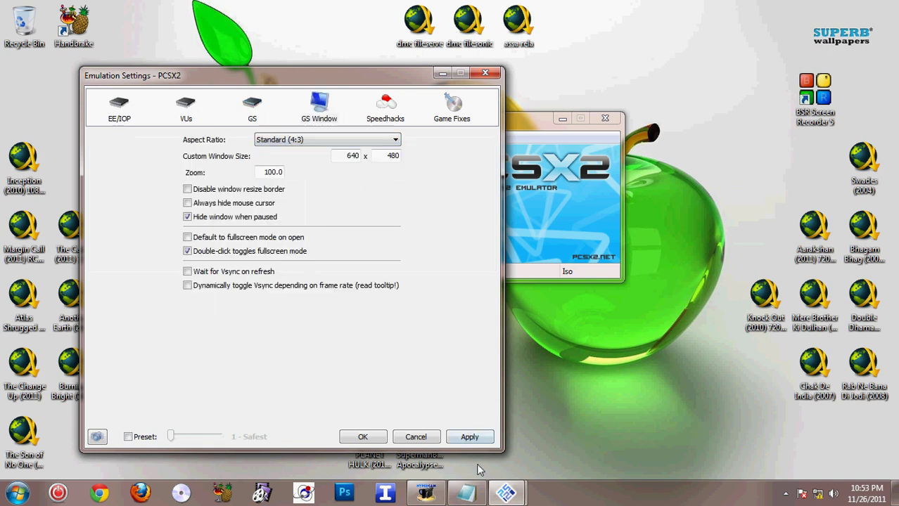
# Switch to the Notepad note and write "for this you can use whatever screen size you want .".
pyautogui.click(467, 492)
pyautogui.write('fo')
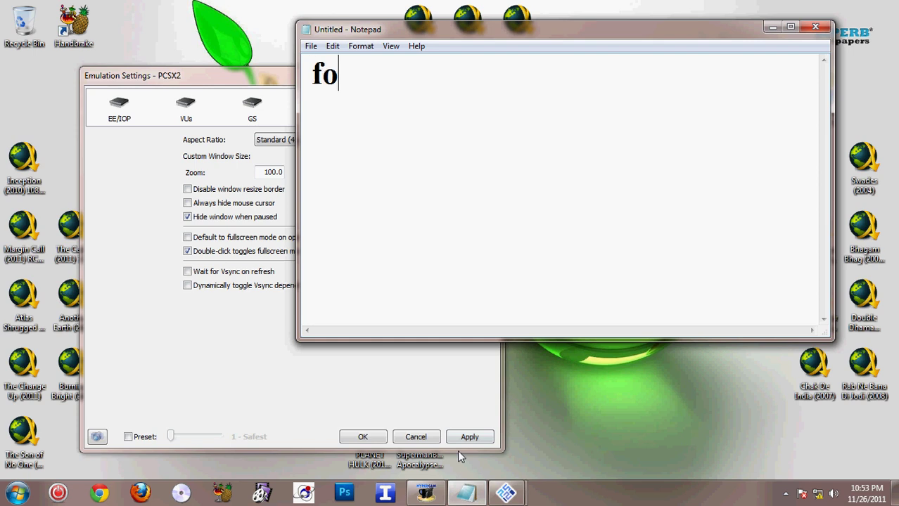
pyautogui.write('r this you can ')
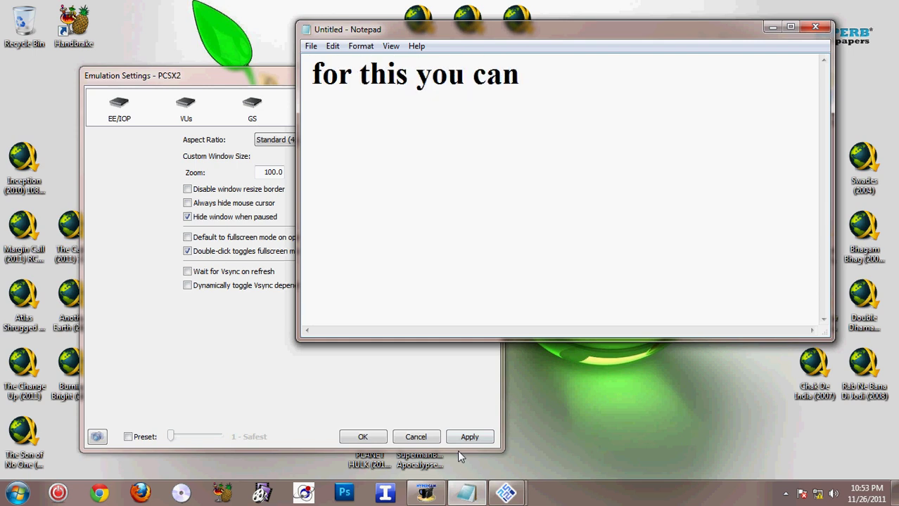
pyautogui.write('use ')
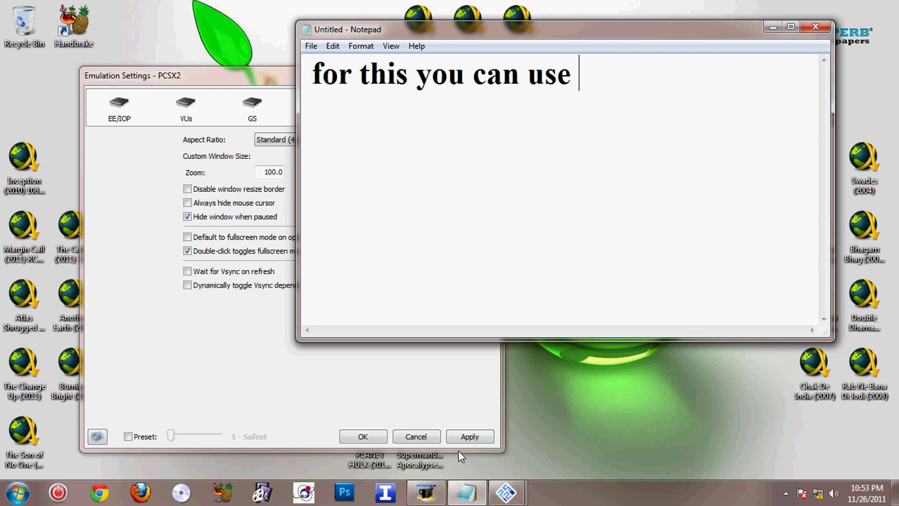
pyautogui.write('whateve')
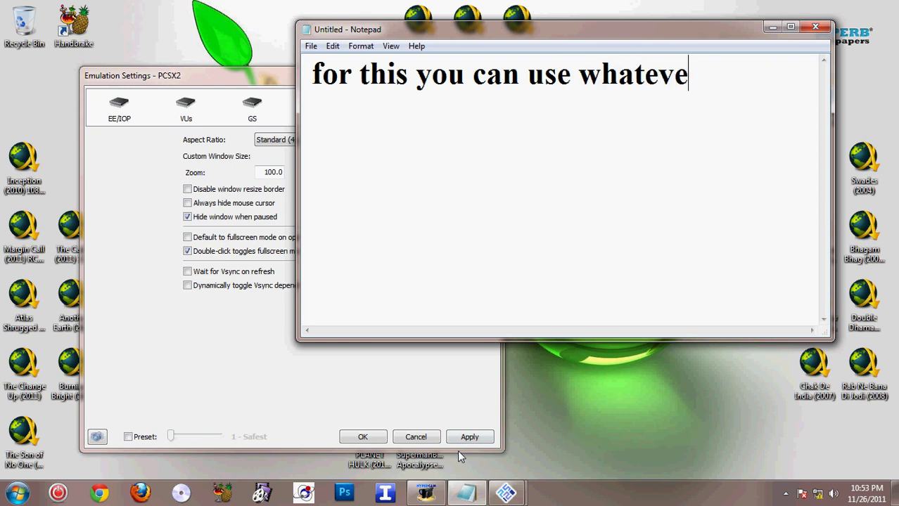
pyautogui.write('r scree')
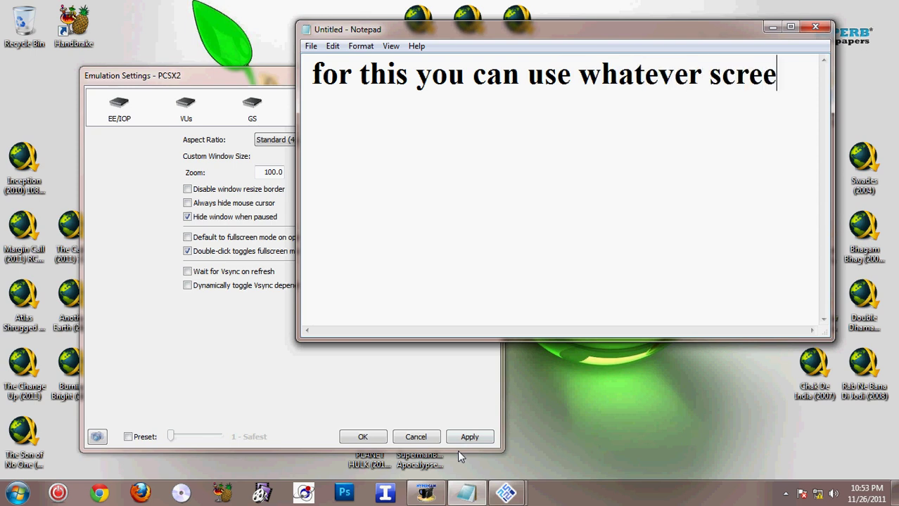
pyautogui.write('n size')
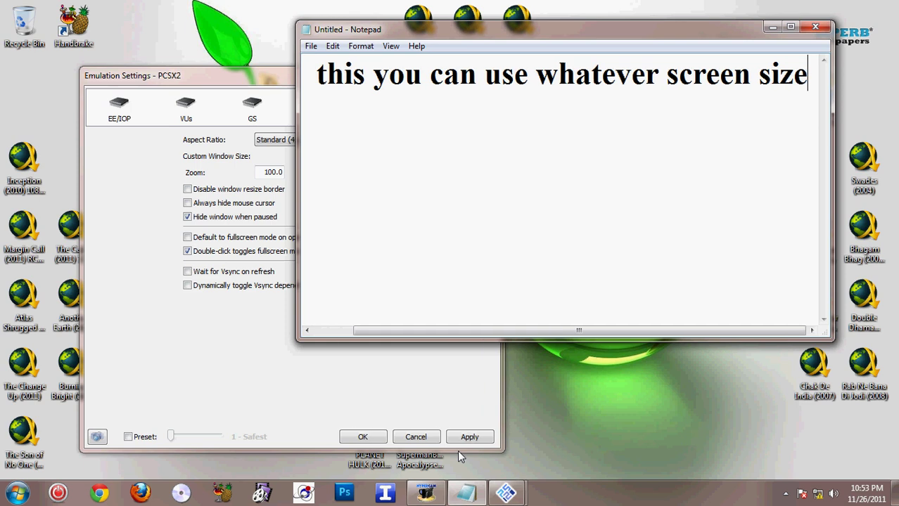
pyautogui.write(' you wa')
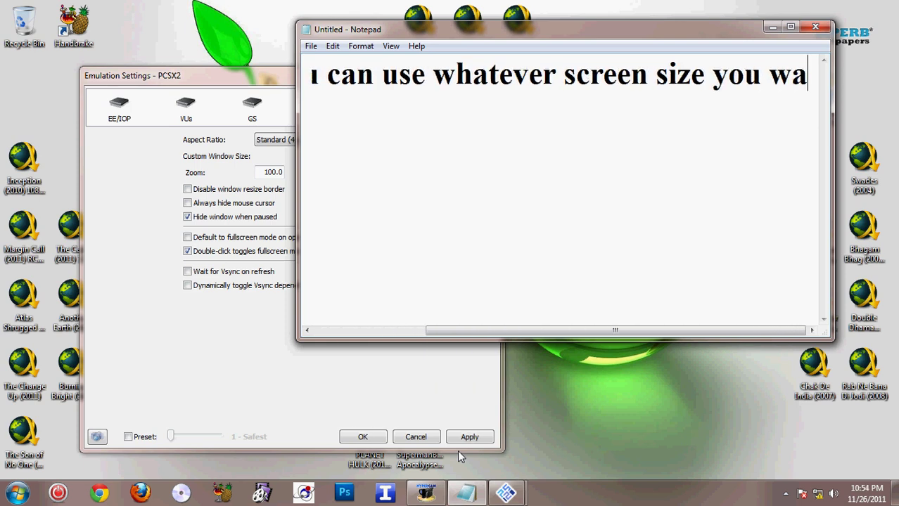
pyautogui.write('nt ')
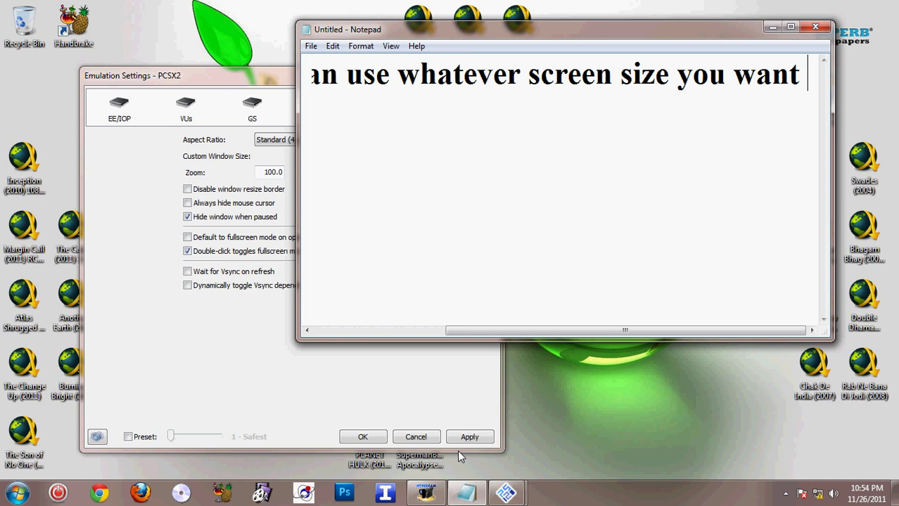
pyautogui.write('.')
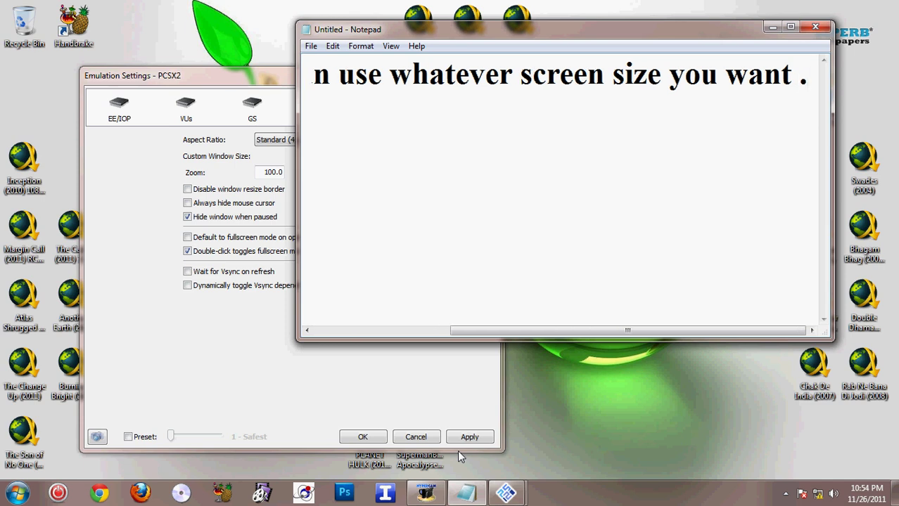
# Replace the screen size sentence in the note with "i choose 4:3 ratio".
pyautogui.moveTo(808, 76); pyautogui.dragTo(157, 110)
pyautogui.press('BackSpace')
pyautogui.write('i')
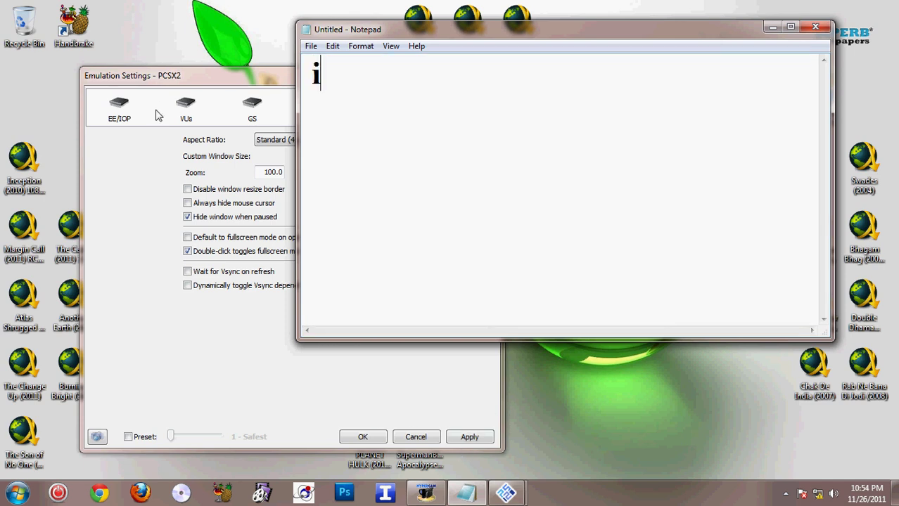
pyautogui.write(' choose ')
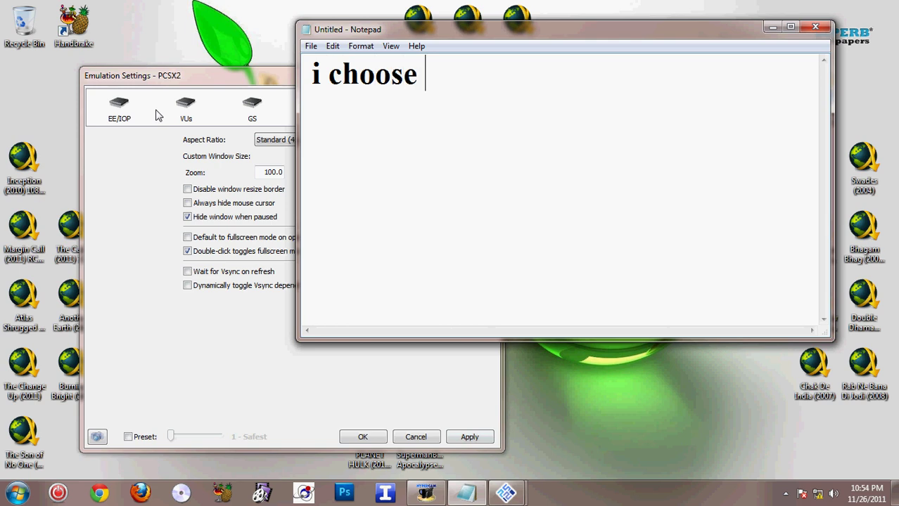
pyautogui.write('4:3 ratio')
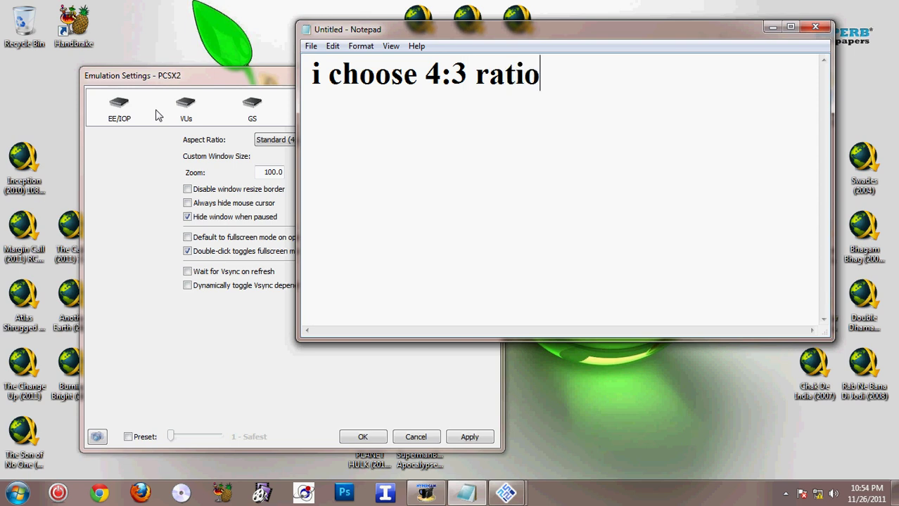
# Clear the ratio text from the note and minimize its window to return to the PCSX2 emulation settings.
pyautogui.moveTo(588, 82); pyautogui.dragTo(209, 81)
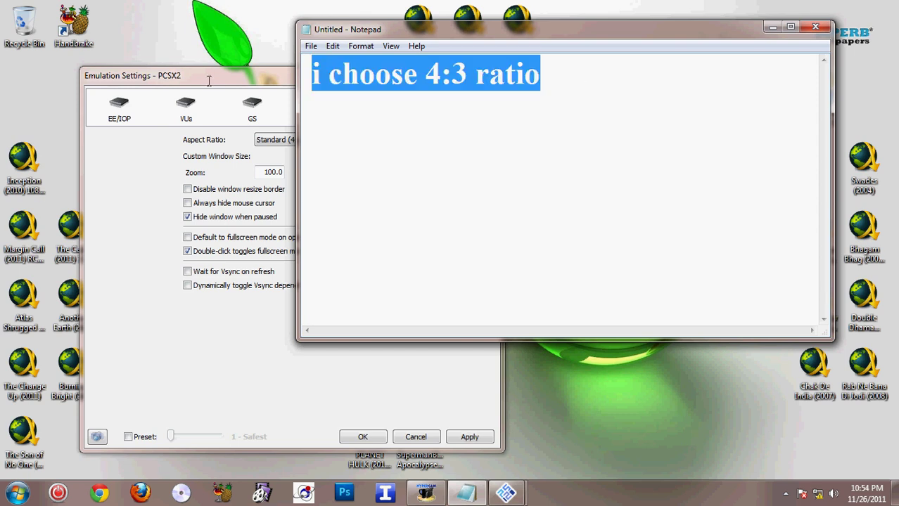
pyautogui.press('BackSpace')
pyautogui.click(772, 28)
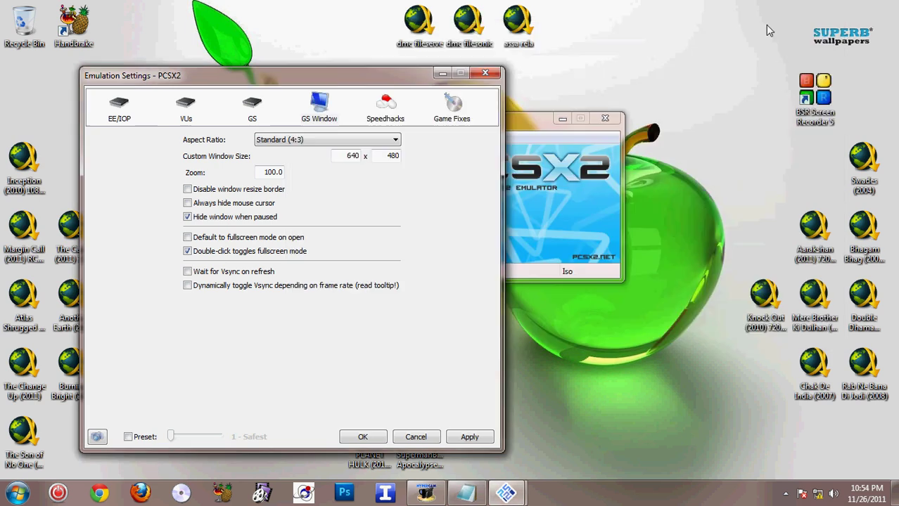
# Check the aspect ratio choices, the custom window size and the zoom value in the GS Window settings.
pyautogui.click(327, 139)
pyautogui.click(331, 148)
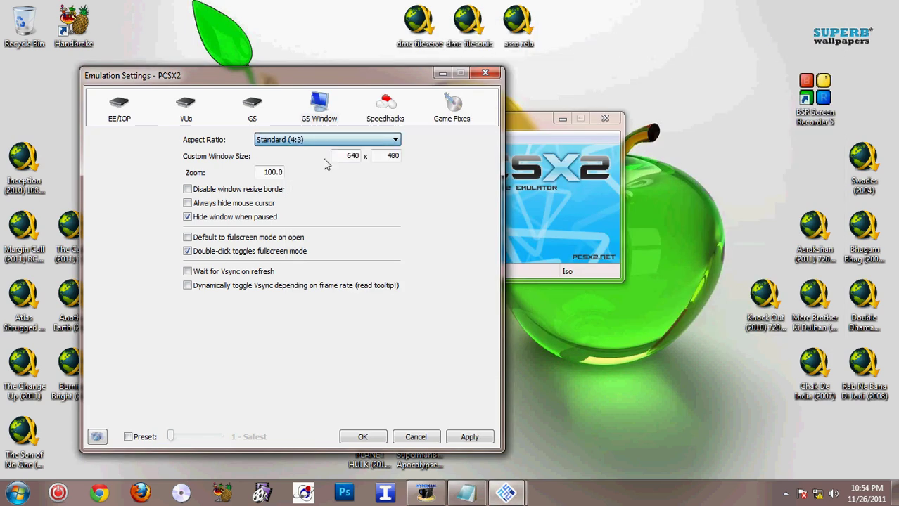
pyautogui.doubleClick(395, 156)
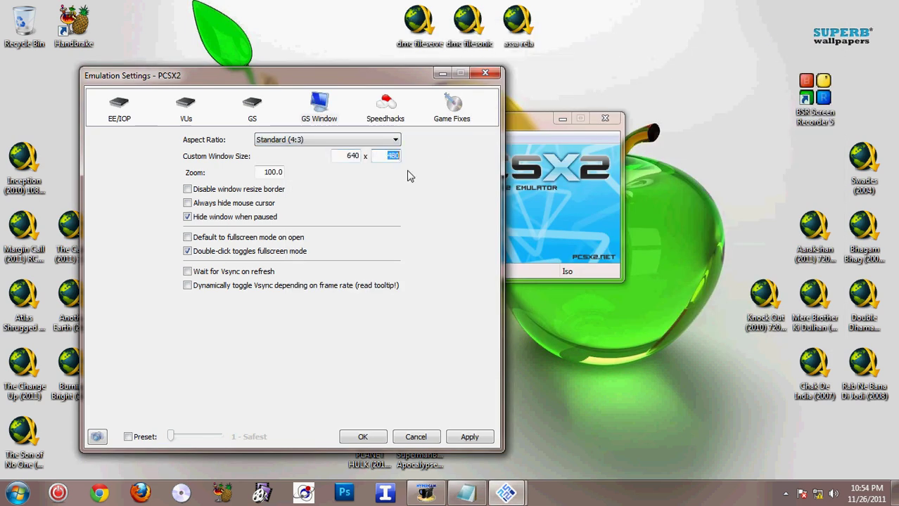
pyautogui.doubleClick(259, 172)
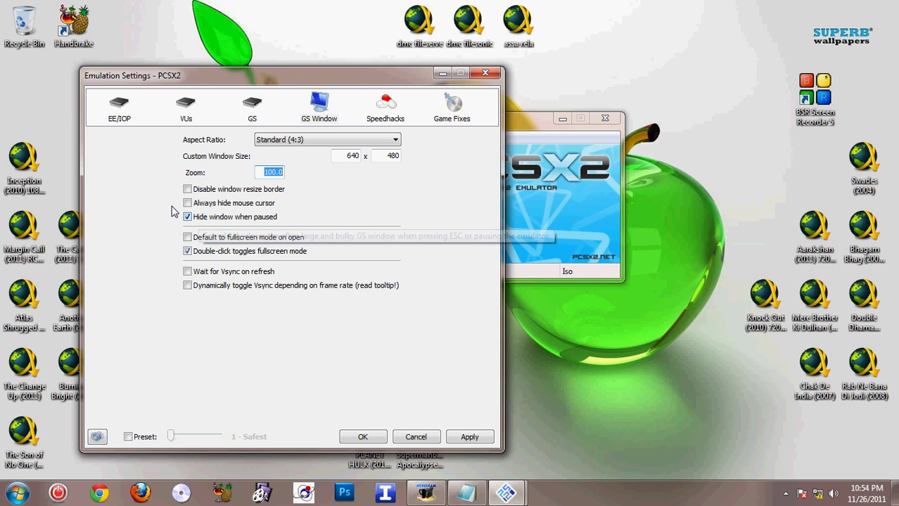
# Open the Speedhacks settings and place the EE Cyclerate slider at level 3.
pyautogui.click(391, 116)
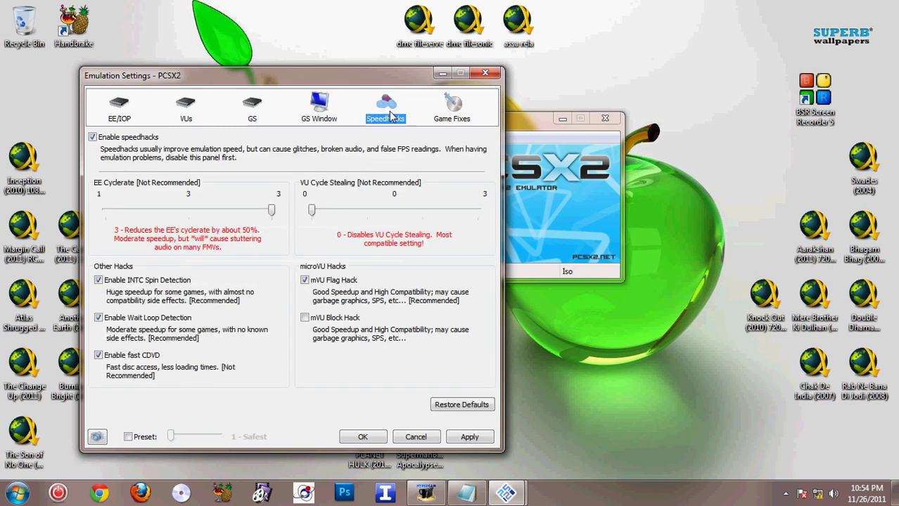
pyautogui.moveTo(273, 211)
pyautogui.mouseDown()
pyautogui.moveTo(107, 212)
pyautogui.moveTo(270, 211)
pyautogui.mouseUp()
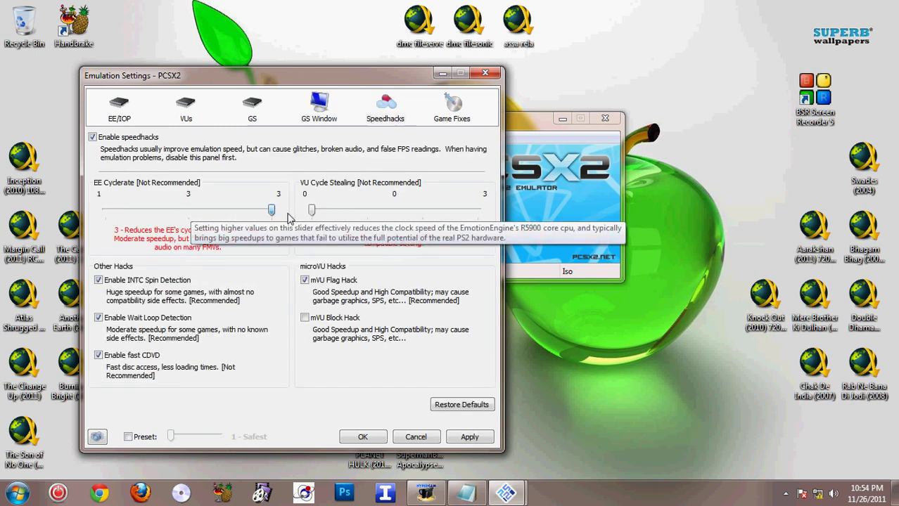
# Switch to the Notepad note and write "this is really important".
pyautogui.click(459, 490)
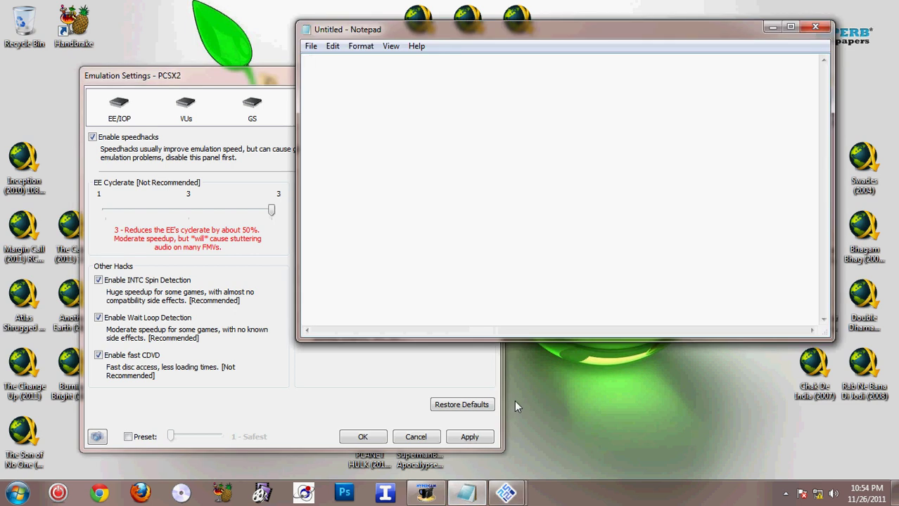
pyautogui.write('this is ')
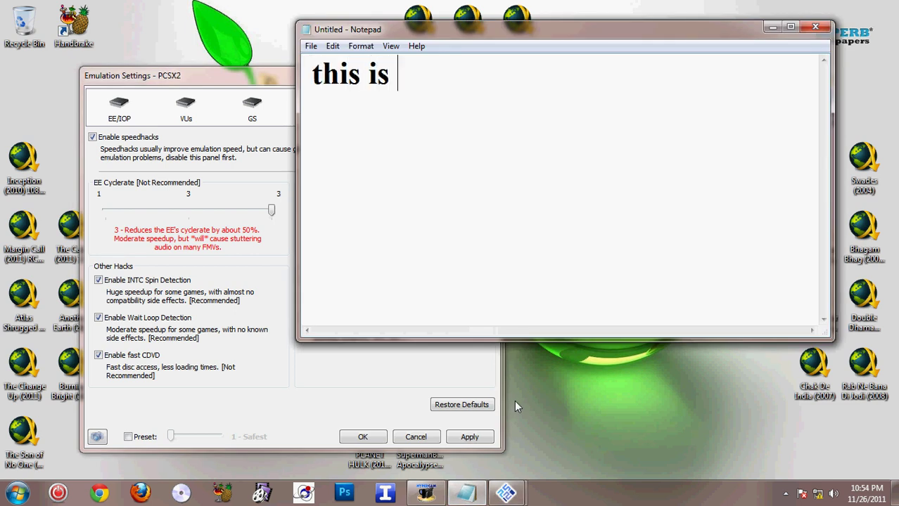
pyautogui.write('really ')
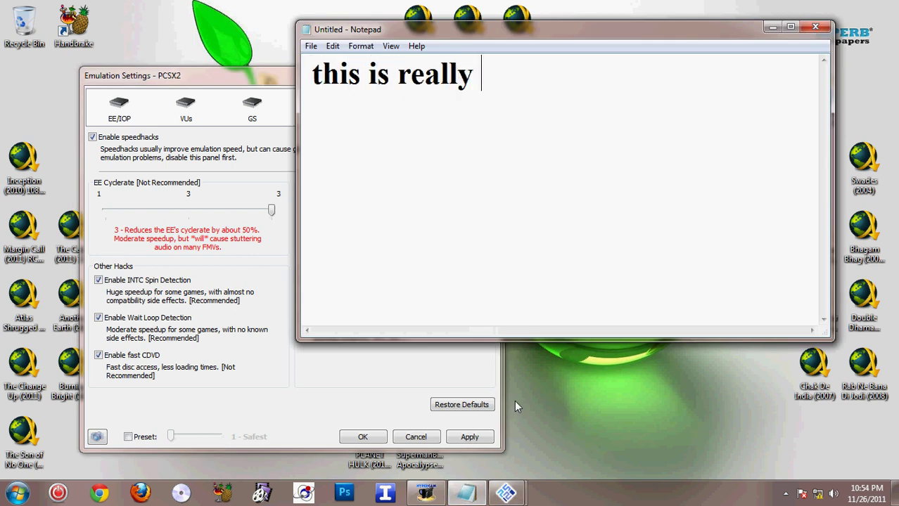
pyautogui.write('important')
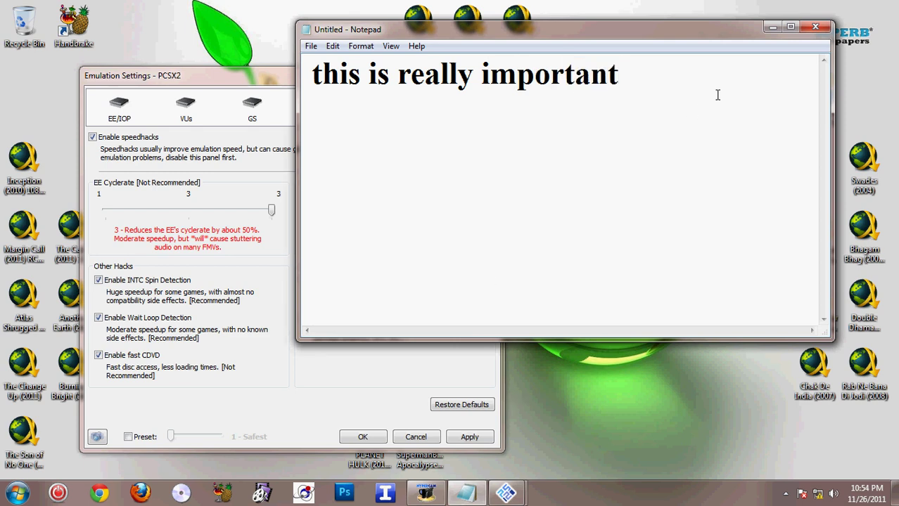
# Replace the note's text with "EE cyclerate must be 3".
pyautogui.moveTo(718, 93); pyautogui.dragTo(292, 88)
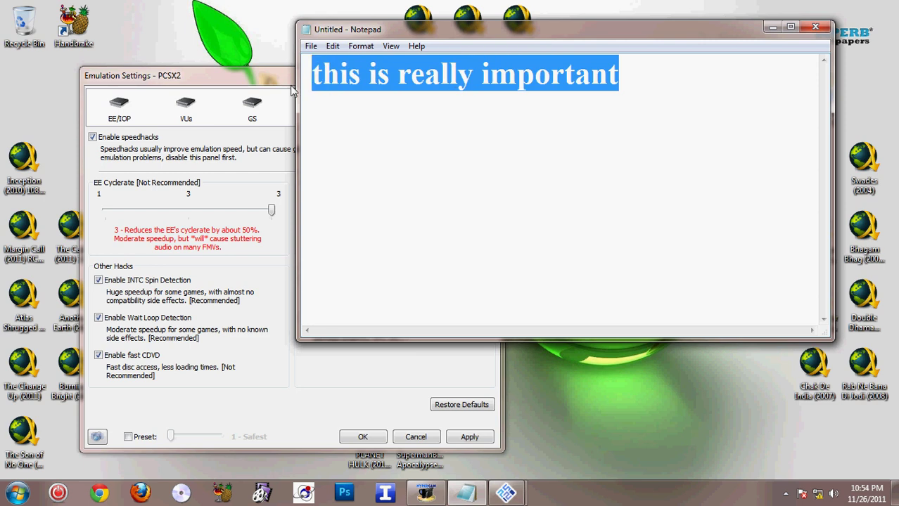
pyautogui.press('BackSpace')
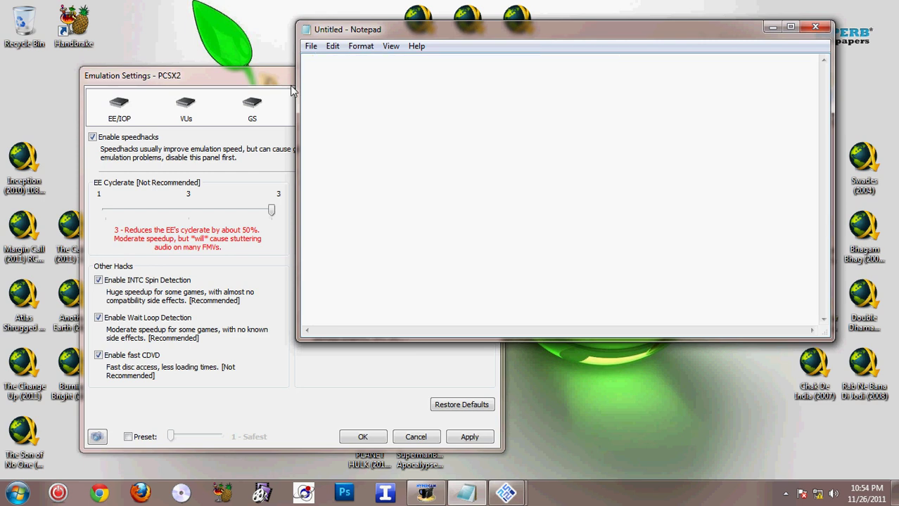
pyautogui.write('EE')
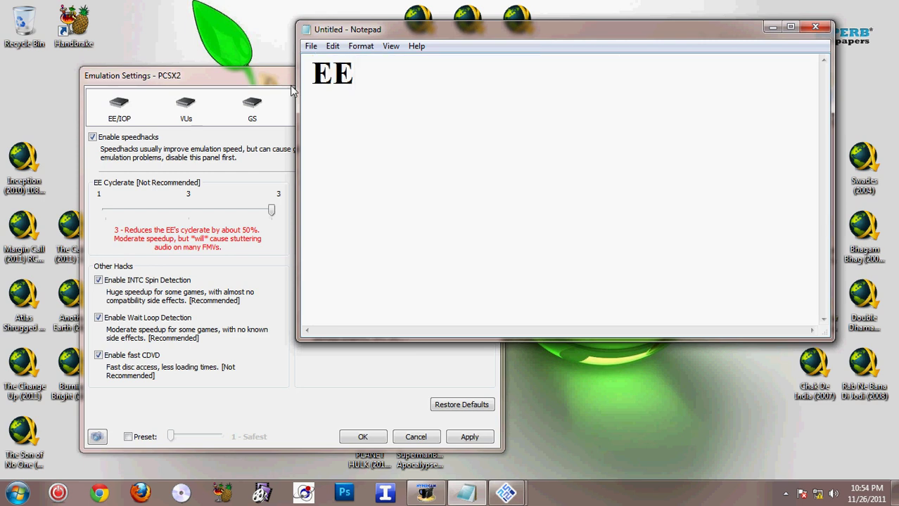
pyautogui.moveTo(373, 75); pyautogui.dragTo(251, 80)
pyautogui.click(384, 77)
pyautogui.write('cycle')
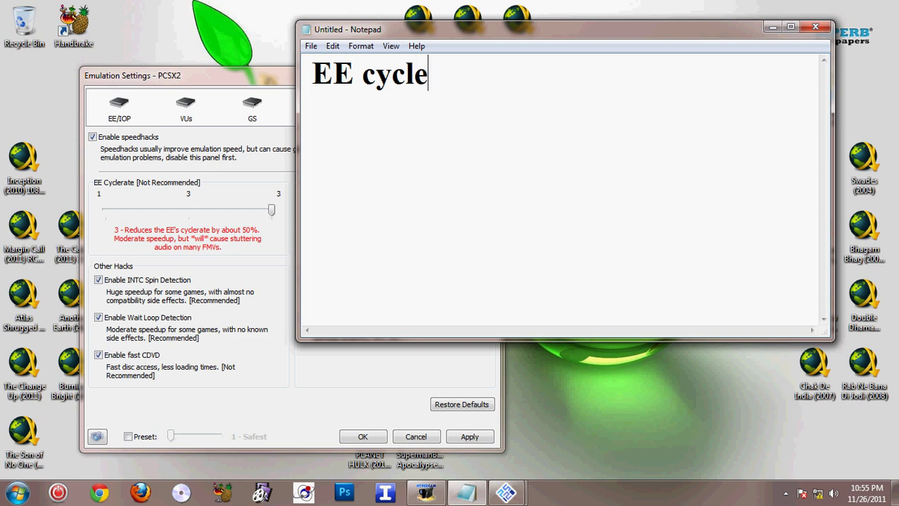
pyautogui.write('rate must')
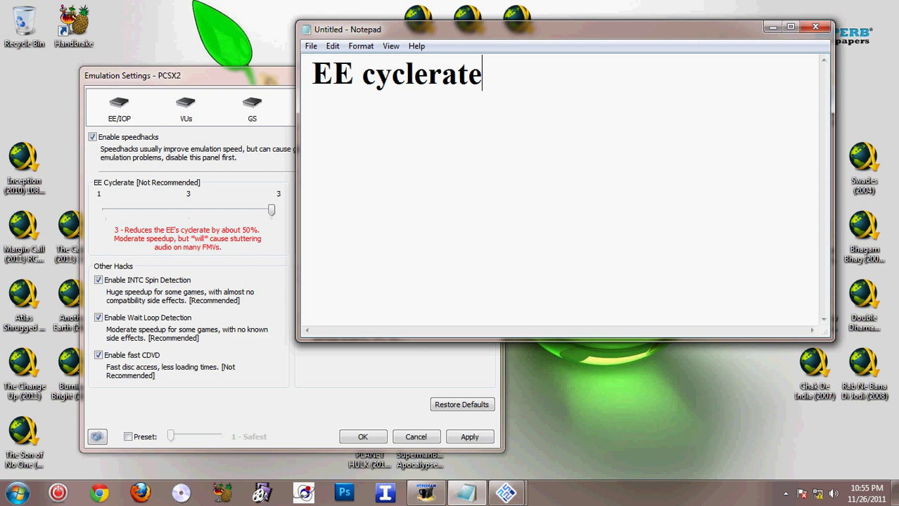
pyautogui.write(' b')
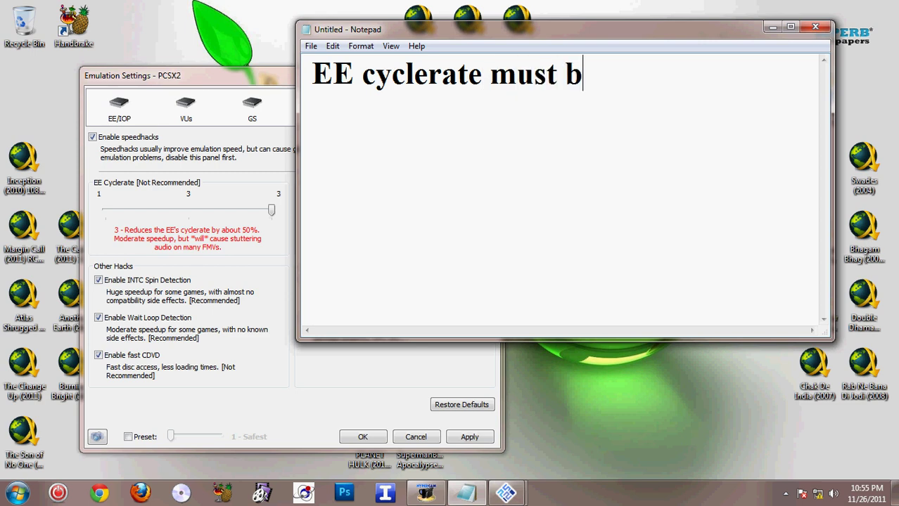
pyautogui.write('e 3')
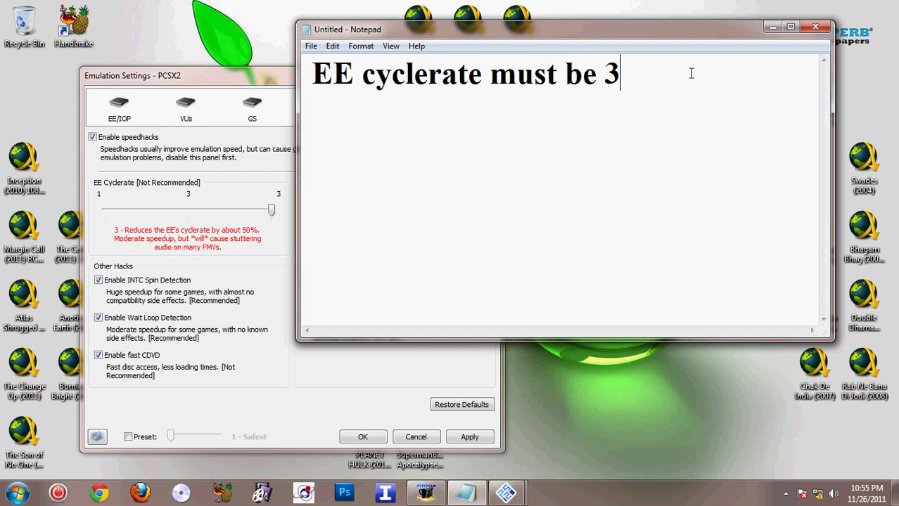
# Clear the note, move its window off the VU Cycle Stealing settings and write "vu cycle must be in zero".
pyautogui.hotkey('ctrl', 'a')
pyautogui.press('BackSpace')
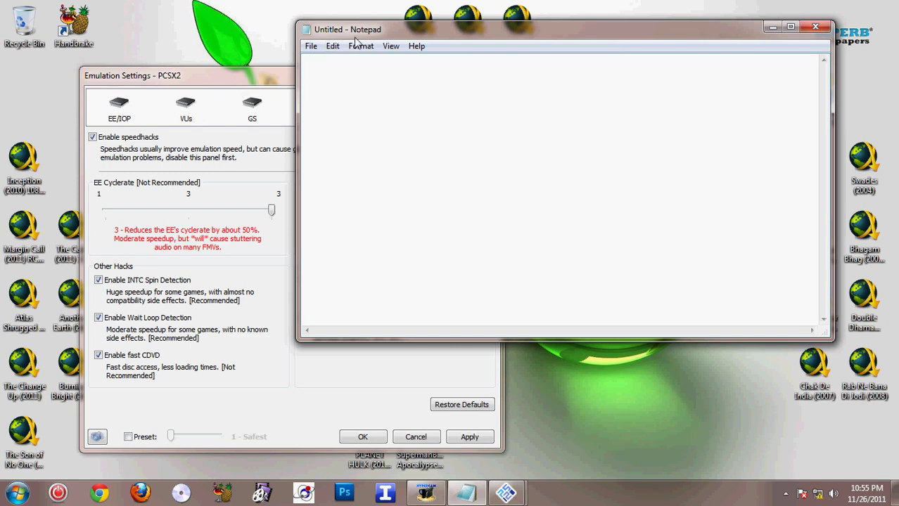
pyautogui.moveTo(361, 31); pyautogui.dragTo(526, 141)
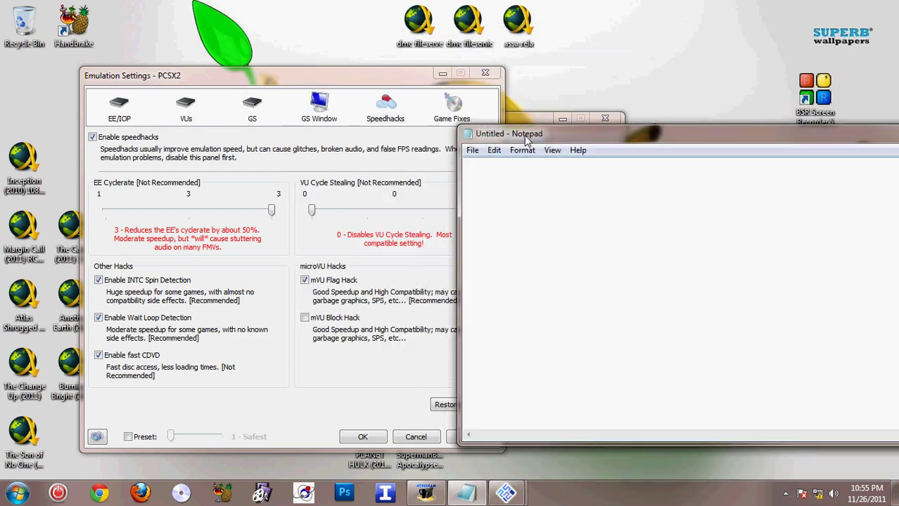
pyautogui.write('V')
pyautogui.press('BackSpace')
pyautogui.write('vu cy')
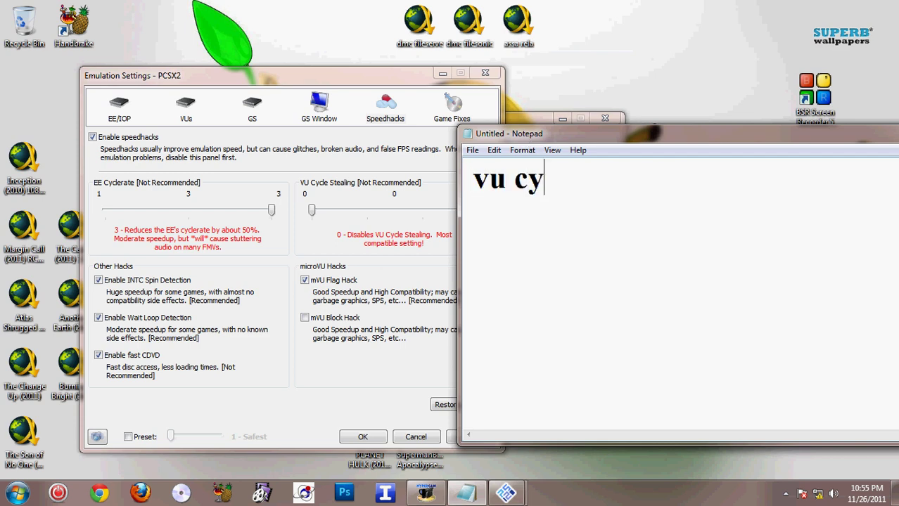
pyautogui.write('cle mus')
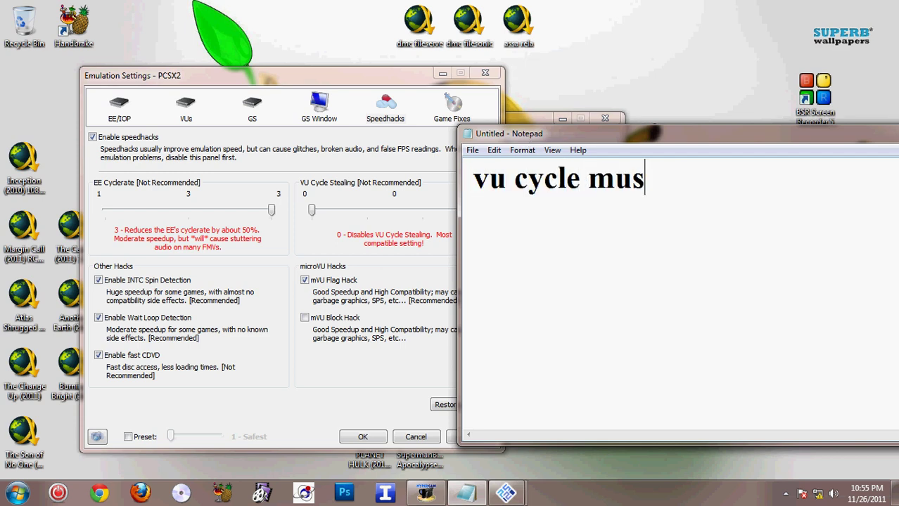
pyautogui.write('t be ')
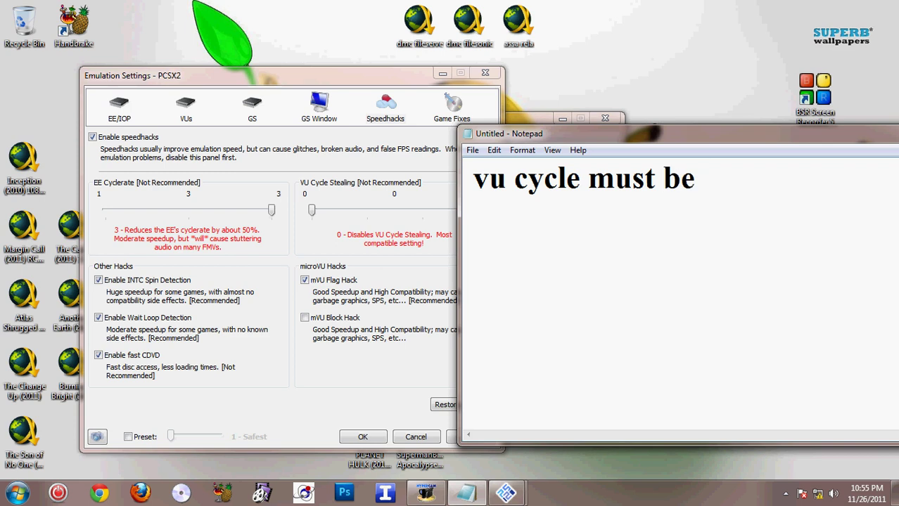
pyautogui.write('in zero')
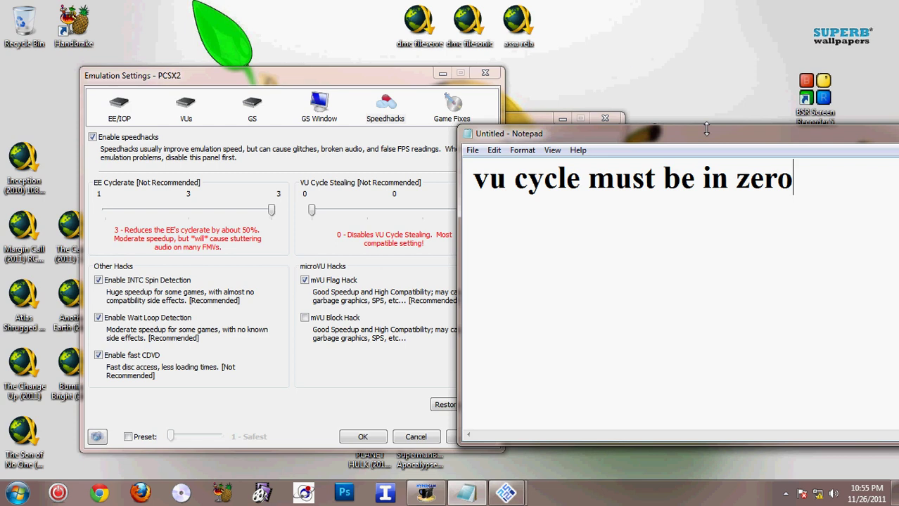
# Clear the VU cycle text from the note and minimize its window to uncover the Speedhacks settings.
pyautogui.moveTo(795, 180); pyautogui.dragTo(362, 181)
pyautogui.press('BackSpace')
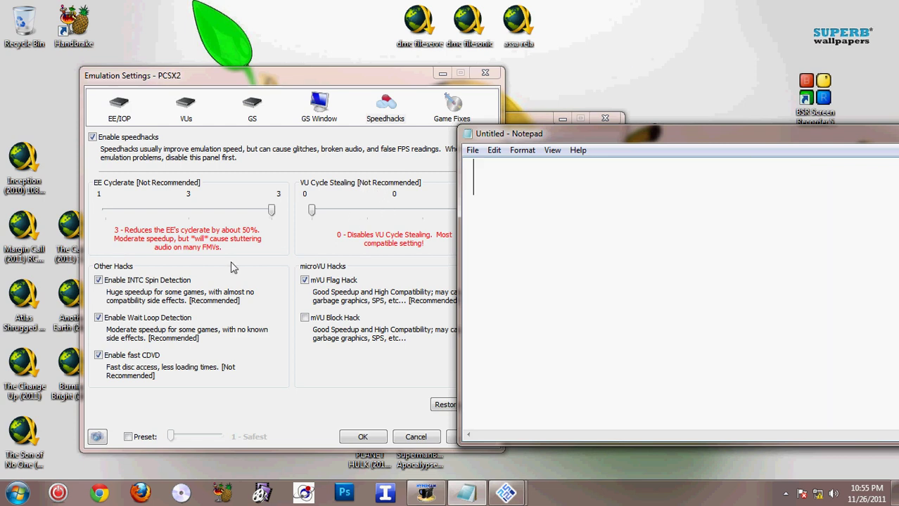
pyautogui.moveTo(563, 134); pyautogui.dragTo(416, 134)
pyautogui.click(789, 134)
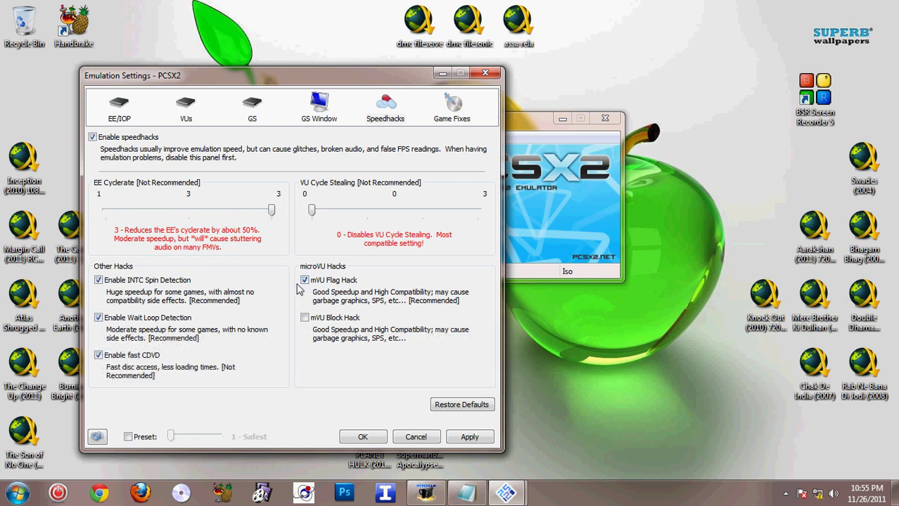
# View the Game Fixes settings, then apply the emulation settings and close the dialog with them accepted.
pyautogui.click(446, 111)
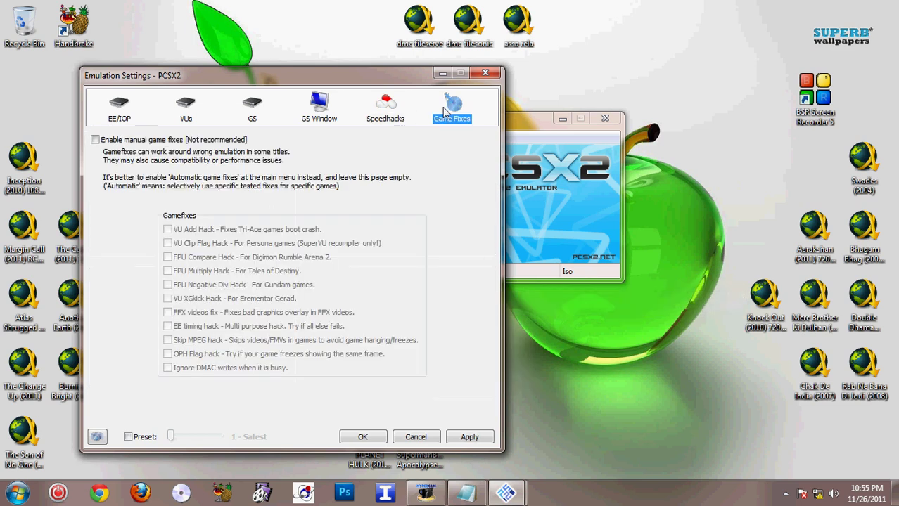
pyautogui.click(467, 437)
pyautogui.click(362, 437)
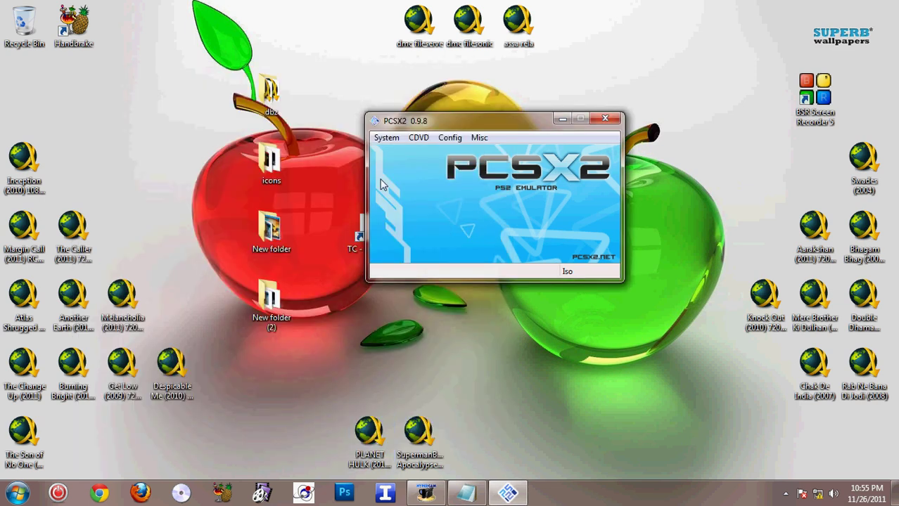
pyautogui.click(449, 138)
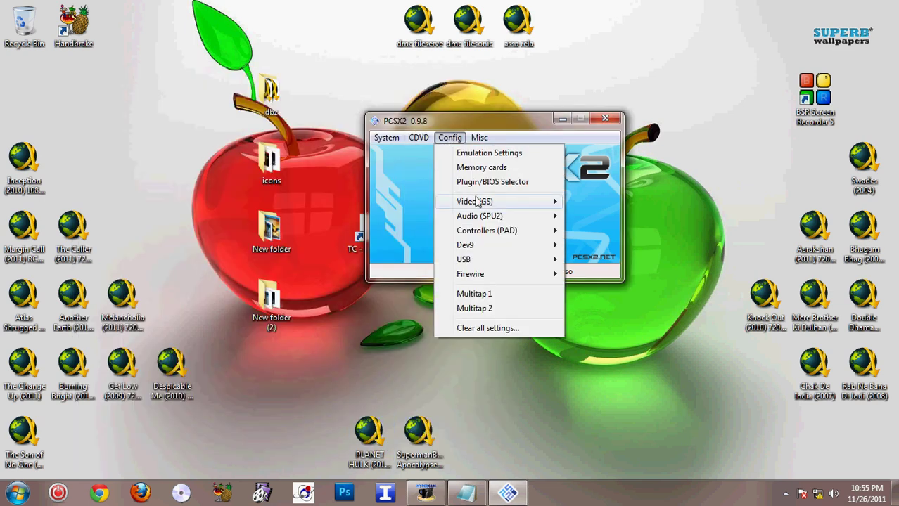
pyautogui.moveTo(477, 203)
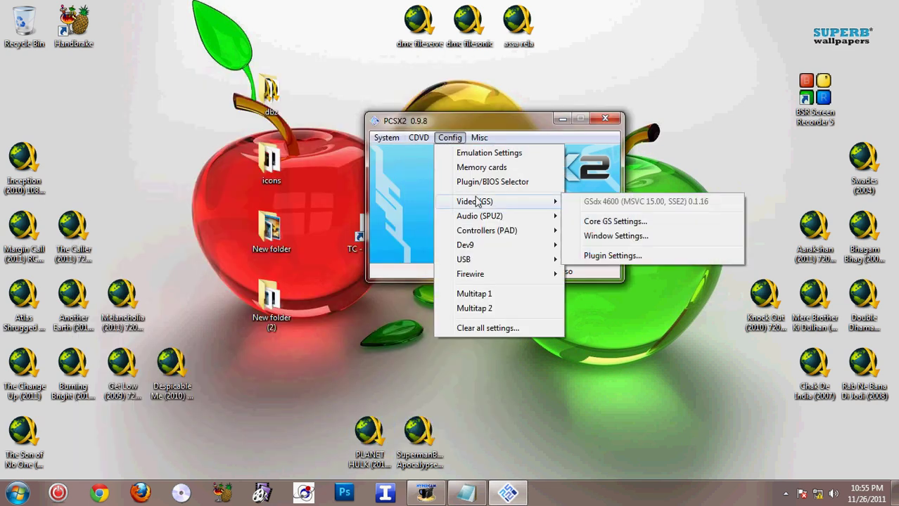
pyautogui.click(601, 223)
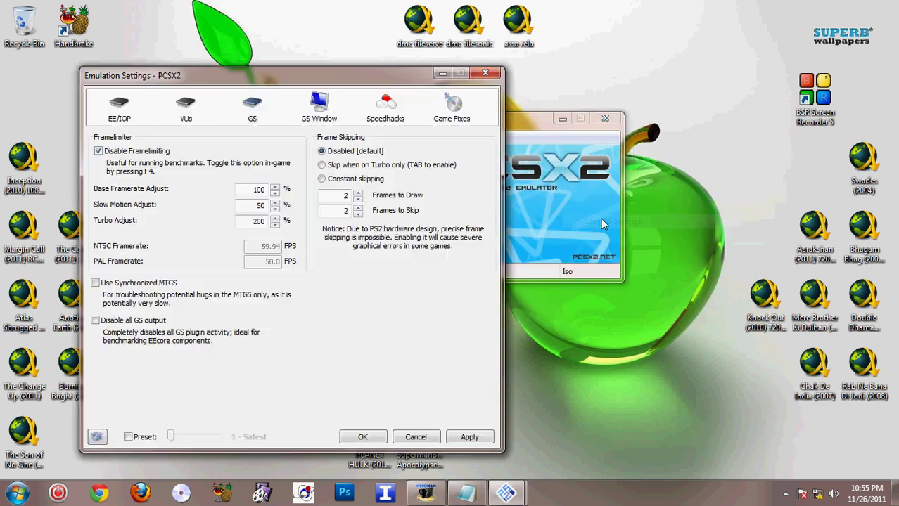
pyautogui.click(489, 67)
# Open the video (GS) plugin settings and choose Direct3D10 (Hardware) as the renderer.
pyautogui.click(450, 138)
pyautogui.moveTo(500, 202)
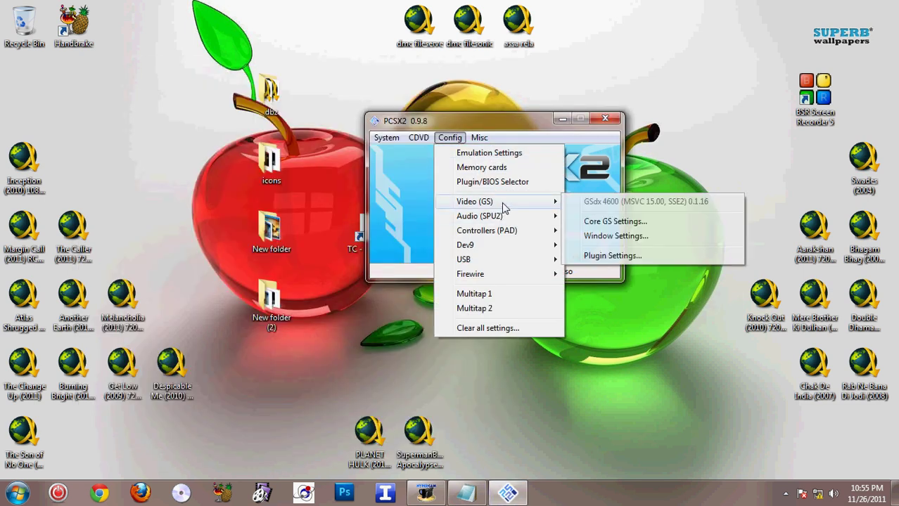
pyautogui.click(595, 256)
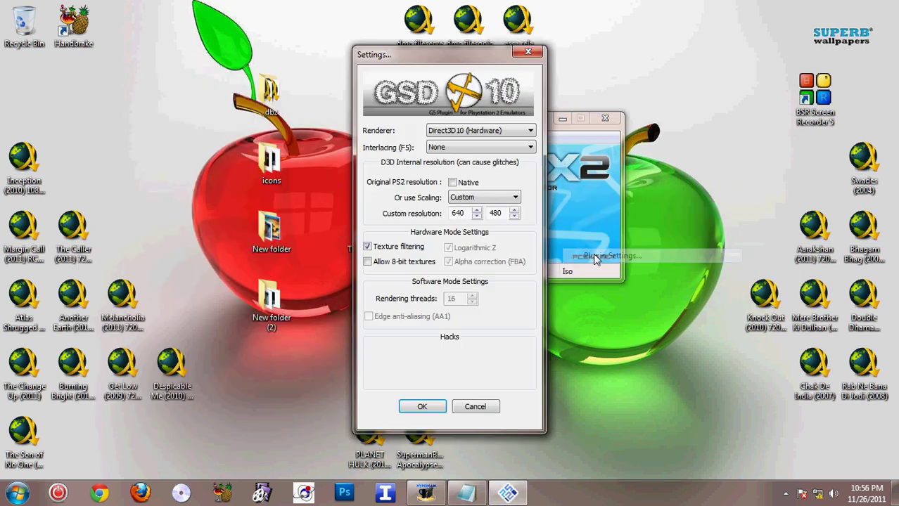
pyautogui.click(478, 133)
pyautogui.click(476, 171)
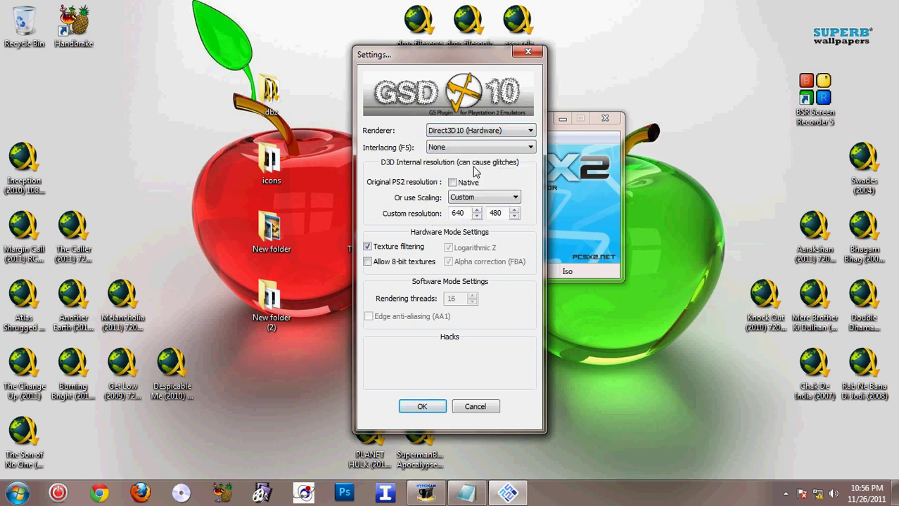
# Bring back the empty Notepad note and write "if you had a graphics card or video card".
pyautogui.click(466, 492)
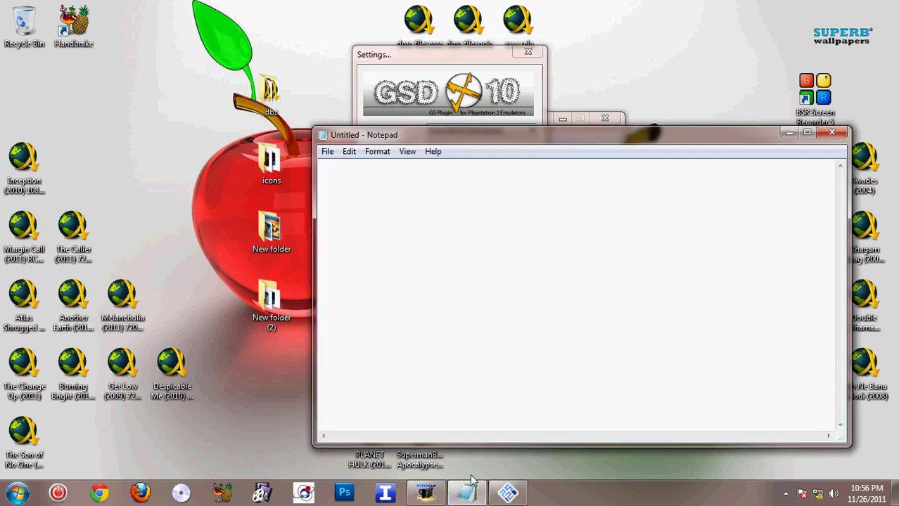
pyautogui.write('if you ')
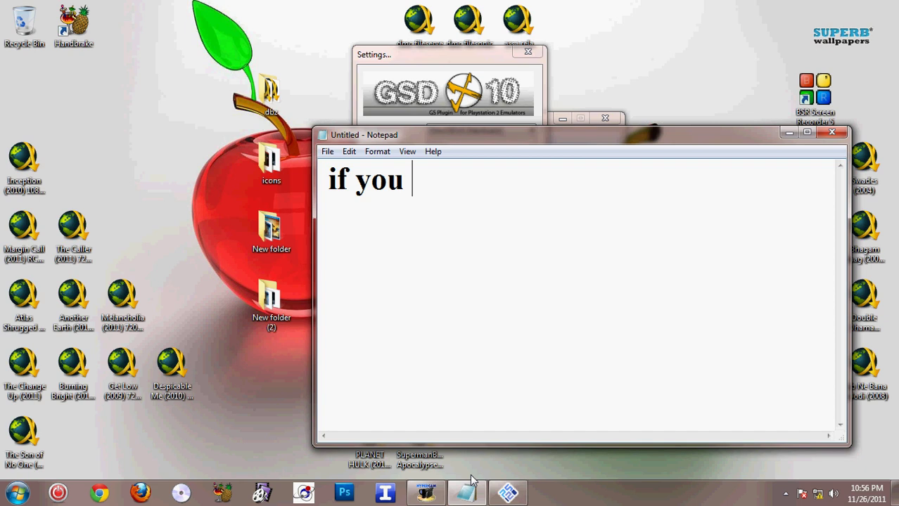
pyautogui.write('had a gra')
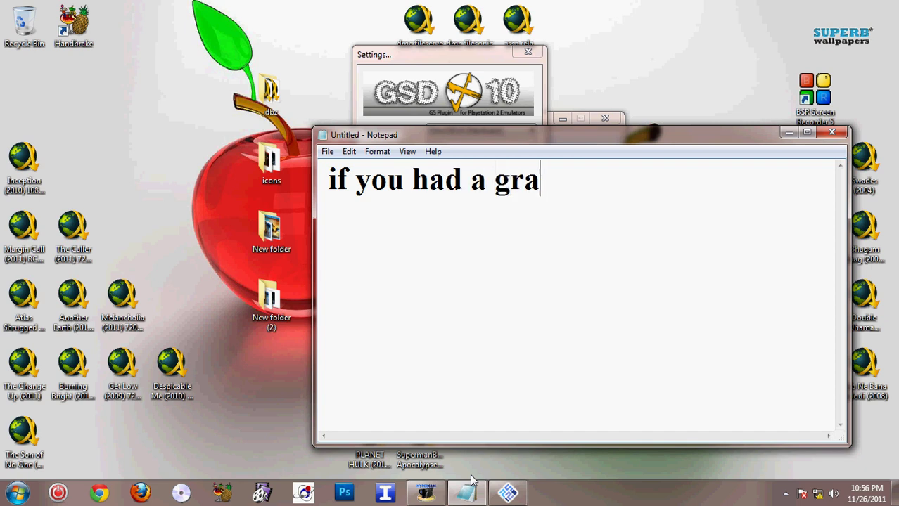
pyautogui.write('phics')
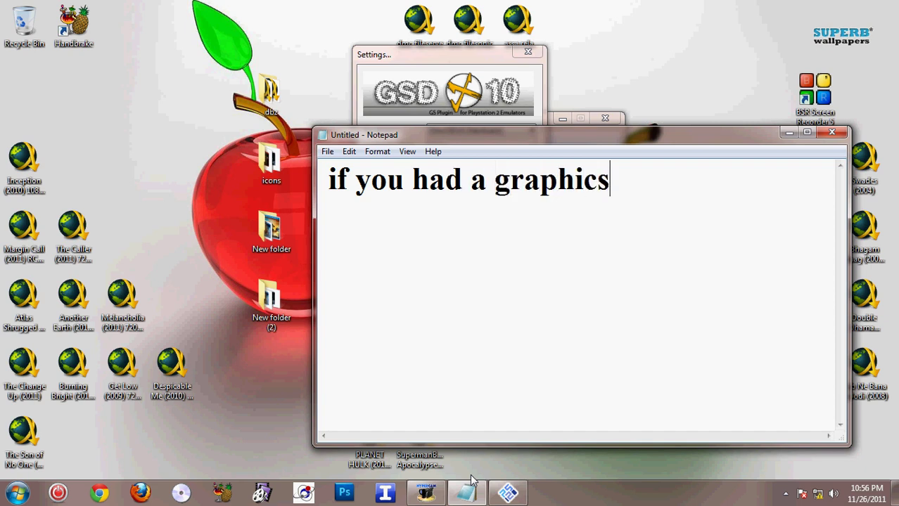
pyautogui.write(' card o')
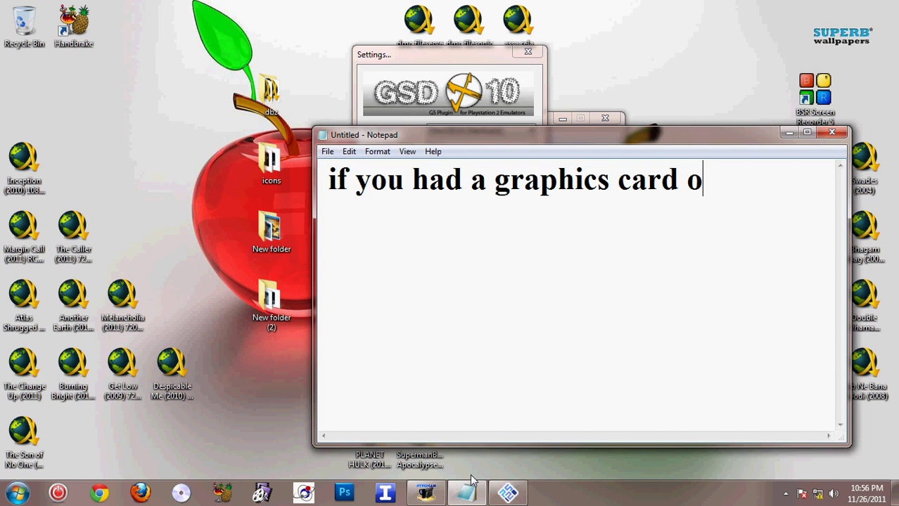
pyautogui.write('r video ca')
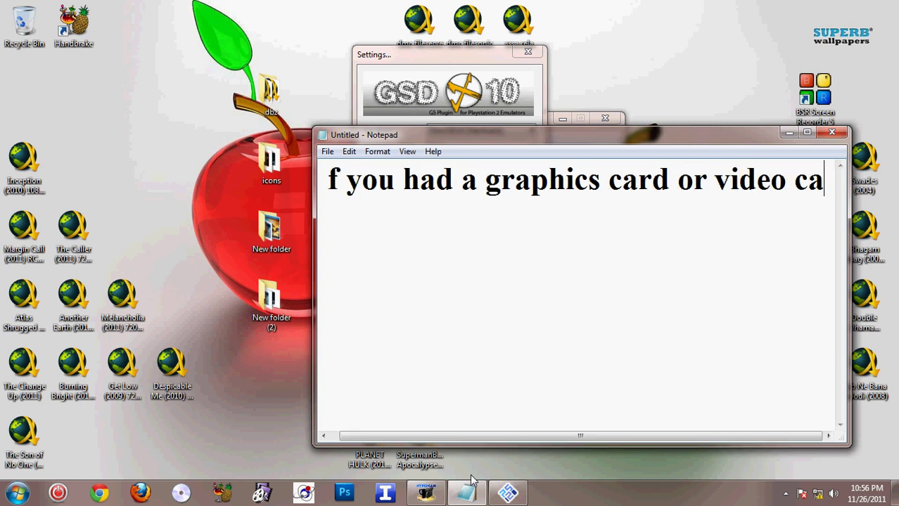
pyautogui.write('rd ')
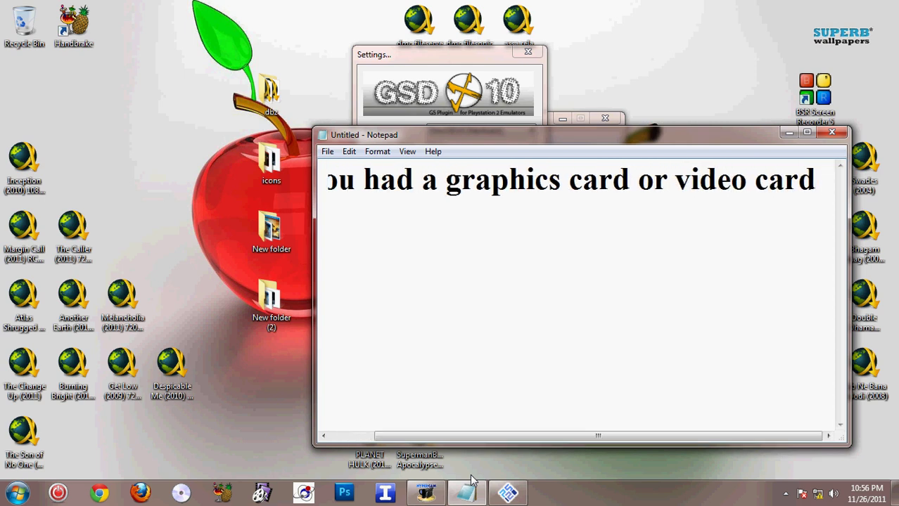
# Continue the note with "use the direct x (Hardware)".
pyautogui.write('use the ')
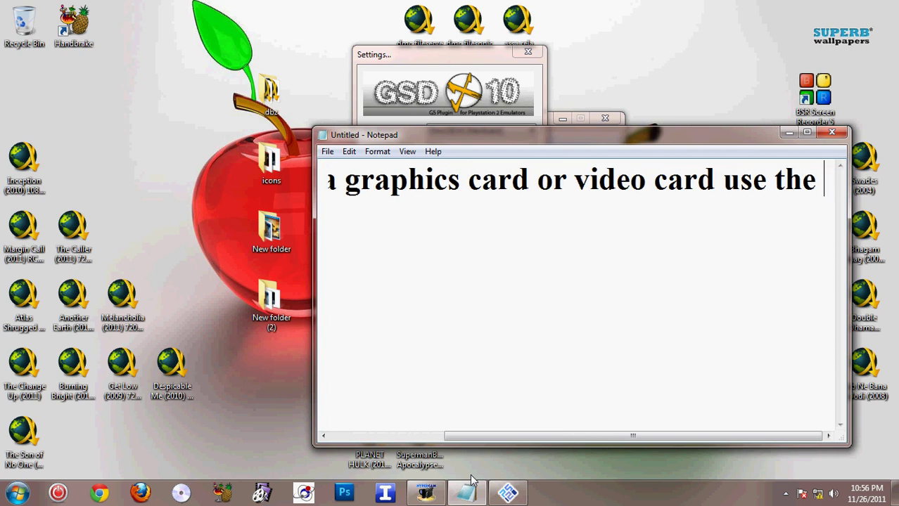
pyautogui.write('direc')
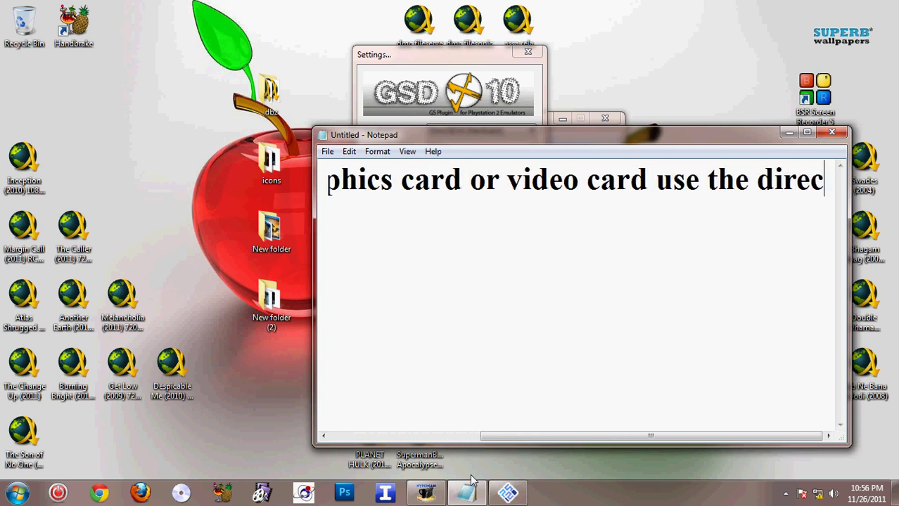
pyautogui.write('tz')
pyautogui.press('BackSpace')
pyautogui.write('x ')
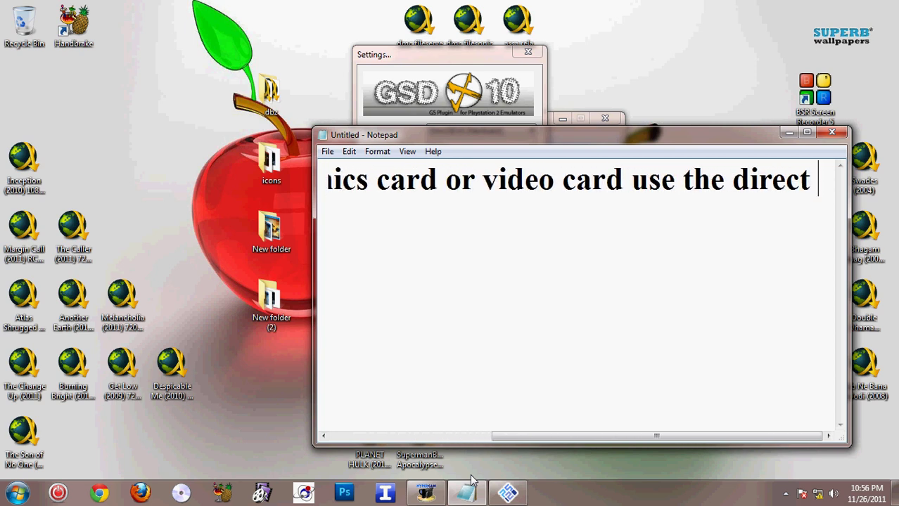
pyautogui.write('ha')
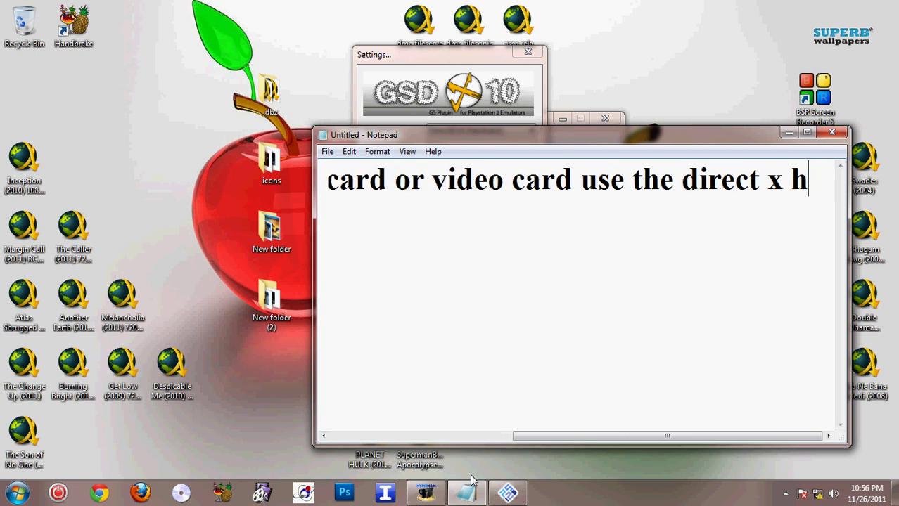
pyautogui.press('BackSpace')
pyautogui.write('(Hardw')
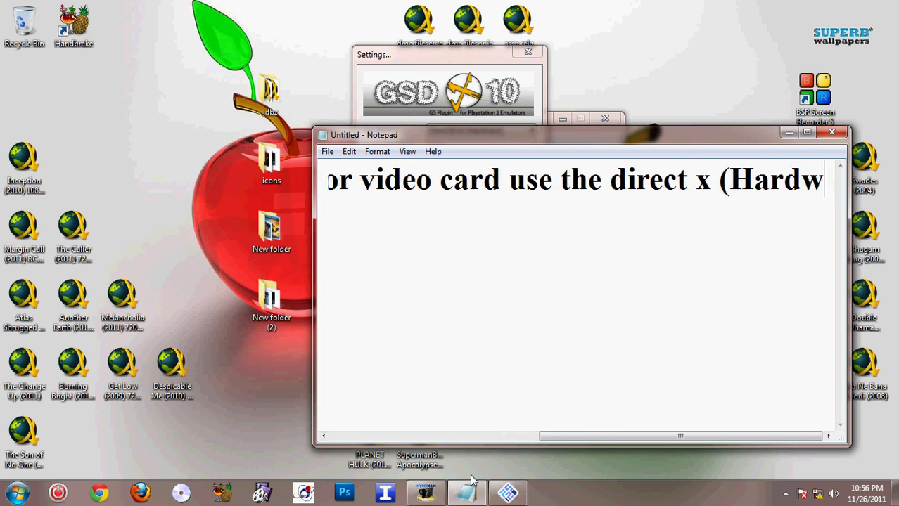
pyautogui.write('are)')
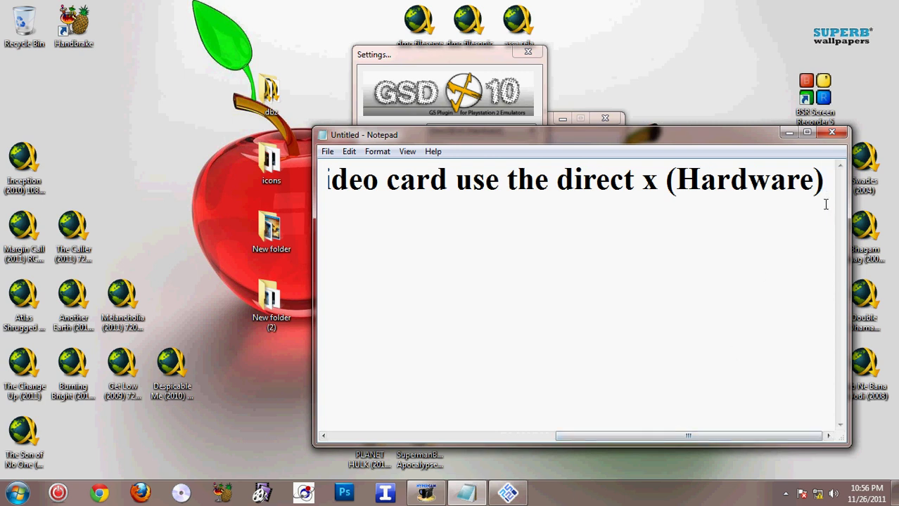
# Add "other wise use software" to the end of the renderer note.
pyautogui.write(' o')
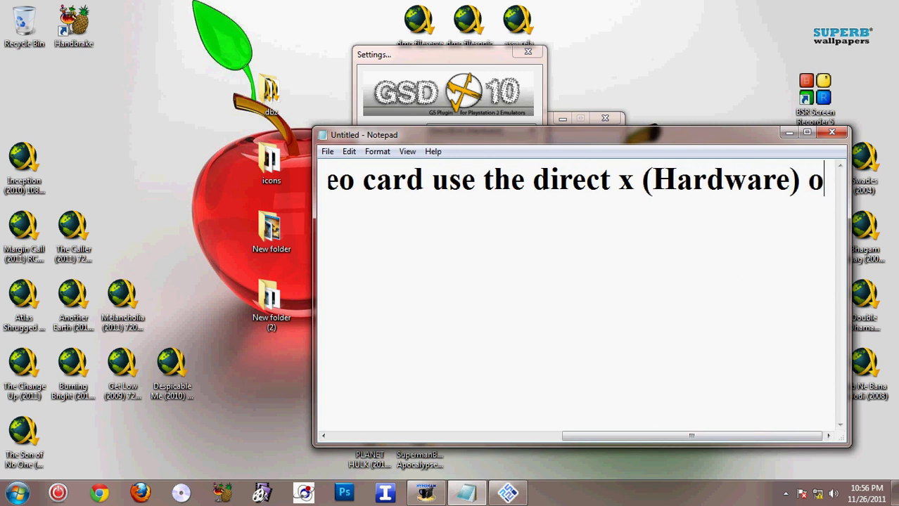
pyautogui.write('ther wise')
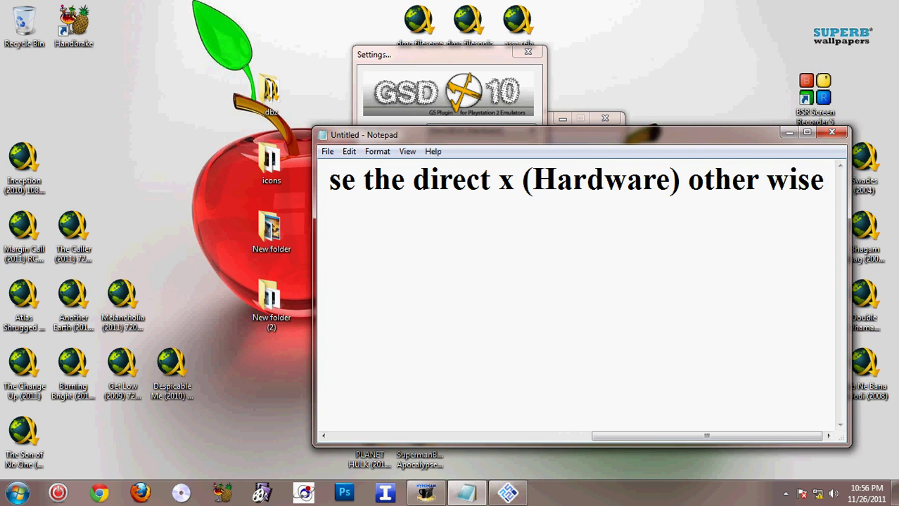
pyautogui.write(' use')
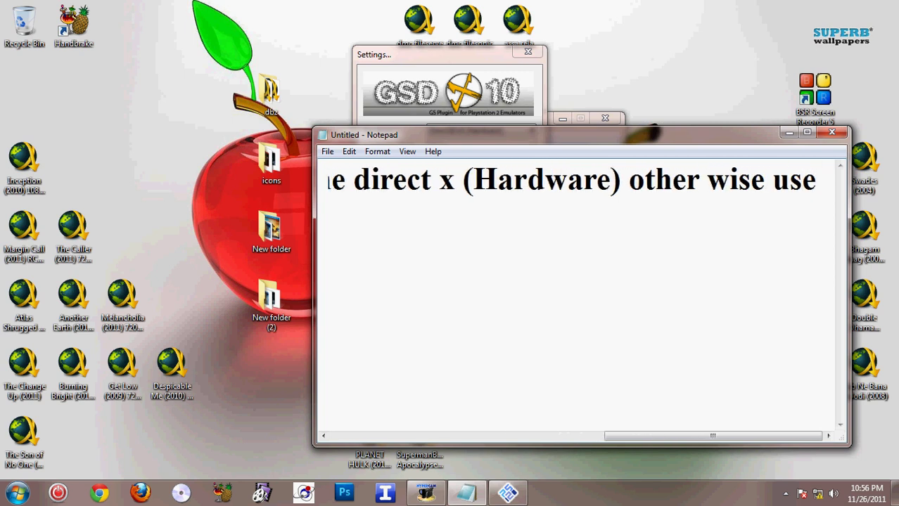
pyautogui.write(' software')
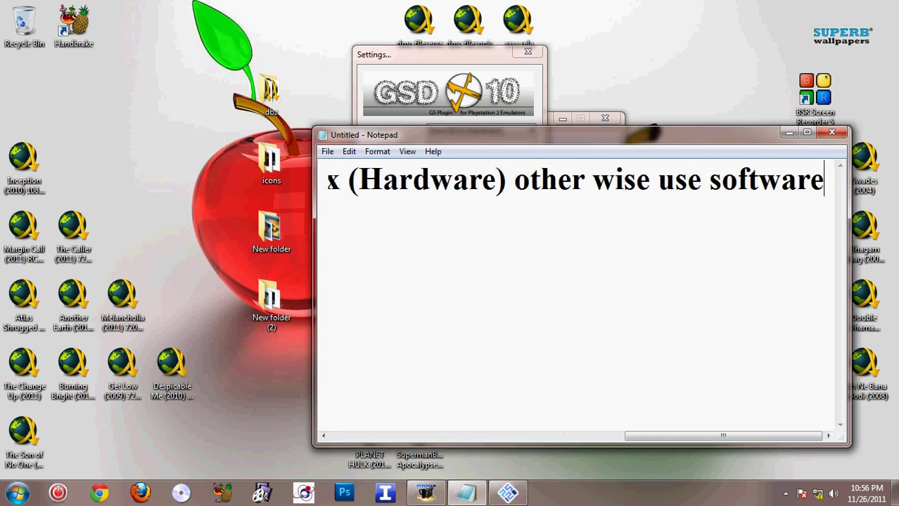
# Finish the renderer note with "which may be slow".
pyautogui.write(' whic')
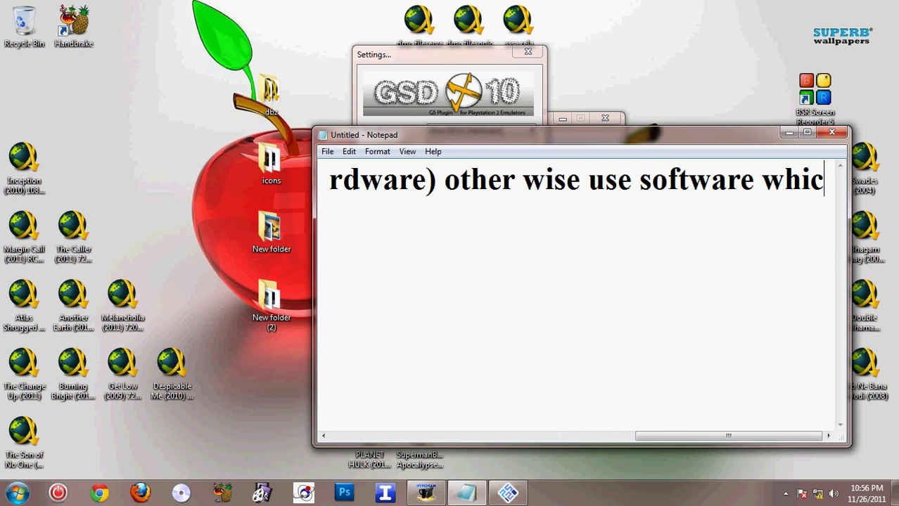
pyautogui.write('h may ')
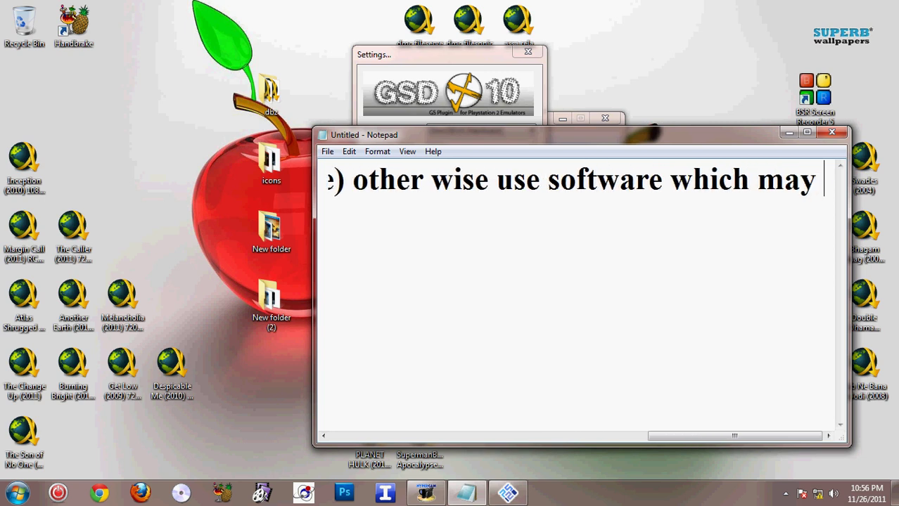
pyautogui.write('obiou')
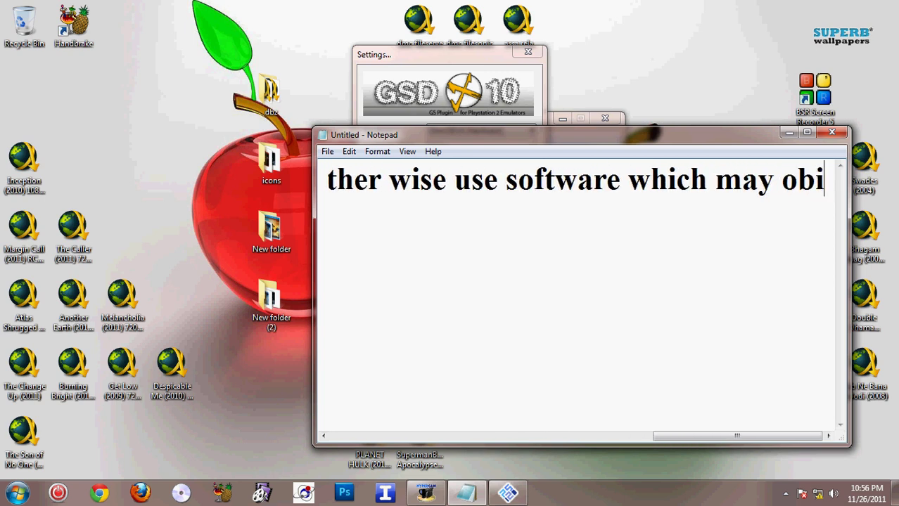
pyautogui.press('BackSpace')
pyautogui.press('BackSpace')
pyautogui.press('BackSpace')
pyautogui.press('BackSpace')
pyautogui.press('BackSpace')
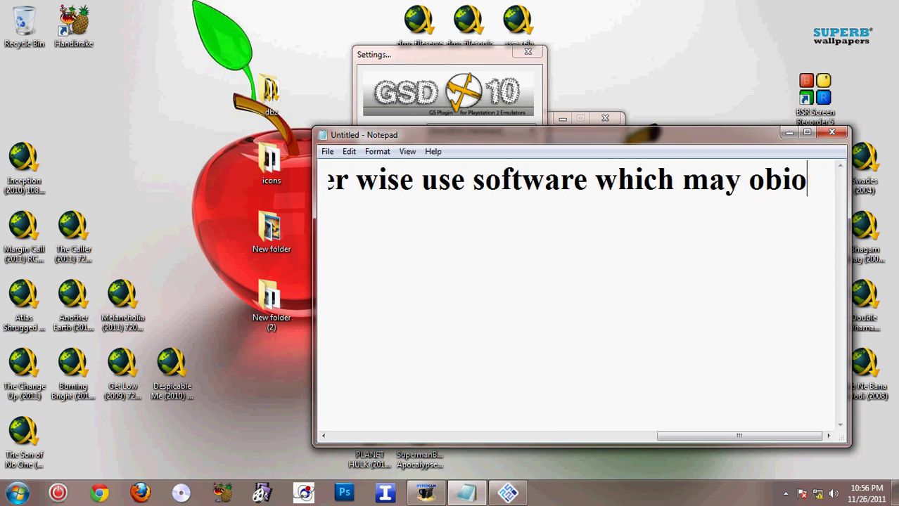
pyautogui.write('be sloe')
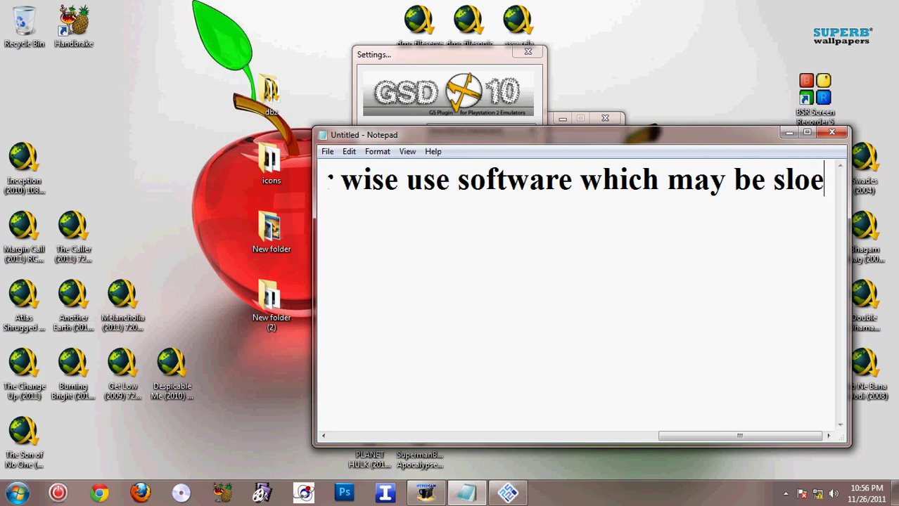
pyautogui.press('BackSpace')
pyautogui.write('w')
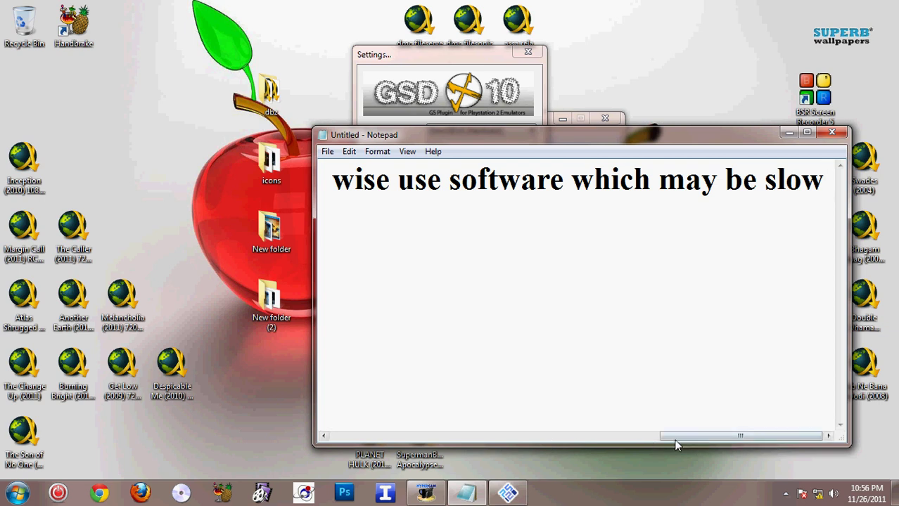
# Clear the renderer text from the note and minimize its window to uncover the video plugin settings.
pyautogui.moveTo(678, 437); pyautogui.dragTo(343, 388)
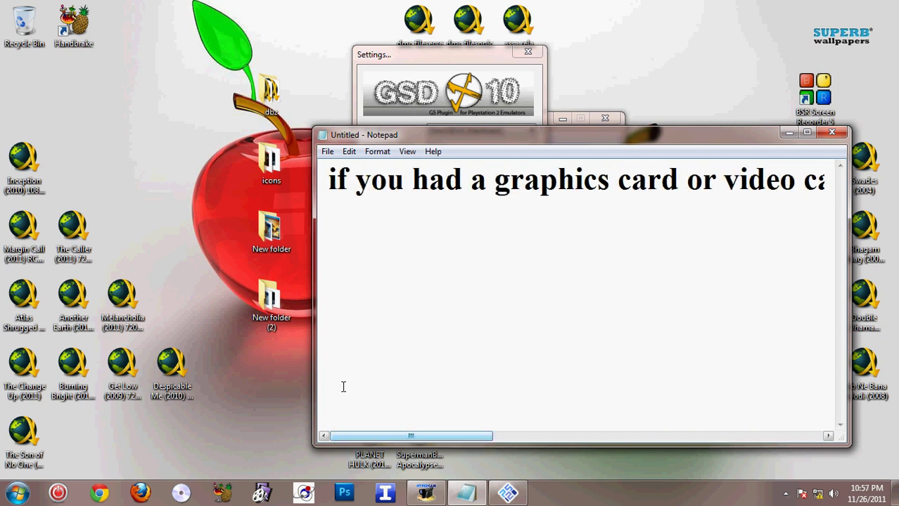
pyautogui.moveTo(327, 201); pyautogui.dragTo(894, 118)
pyautogui.press('Delete')
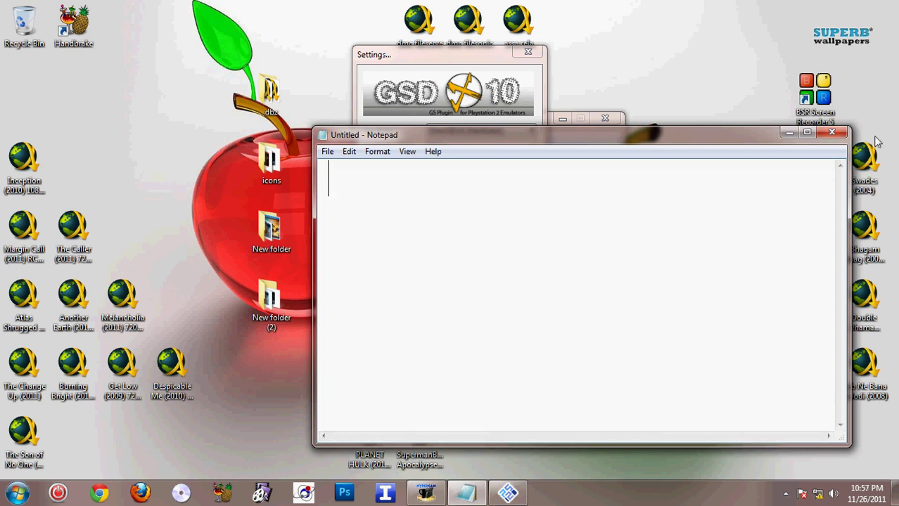
pyautogui.click(789, 132)
# Choose Direct3D10 (Hardware) as the renderer again and go over the interlacing and scaling options.
pyautogui.click(496, 133)
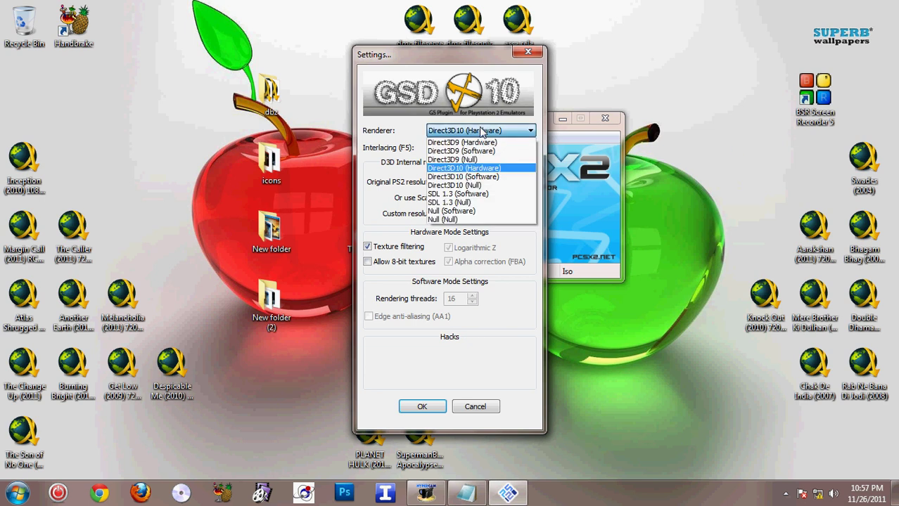
pyautogui.click(472, 169)
pyautogui.click(436, 149)
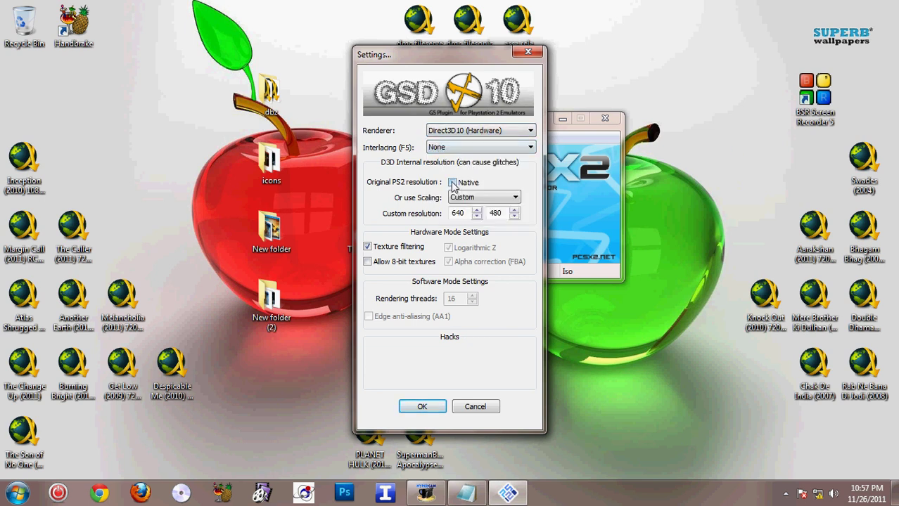
pyautogui.click(484, 198)
pyautogui.click(467, 204)
# Check the custom resolution values and the texture filtering option, then accept the video plugin settings.
pyautogui.moveTo(470, 213); pyautogui.dragTo(424, 210)
pyautogui.doubleClick(496, 212)
pyautogui.click(368, 248)
pyautogui.click(367, 249)
pyautogui.click(422, 407)
# Open the Plugin/BIOS Selector, choose GSdx 4600 (MSVC 15.00, SSE2) 0.1.16 as the GS plugin and view its configuration.
pyautogui.click(422, 138)
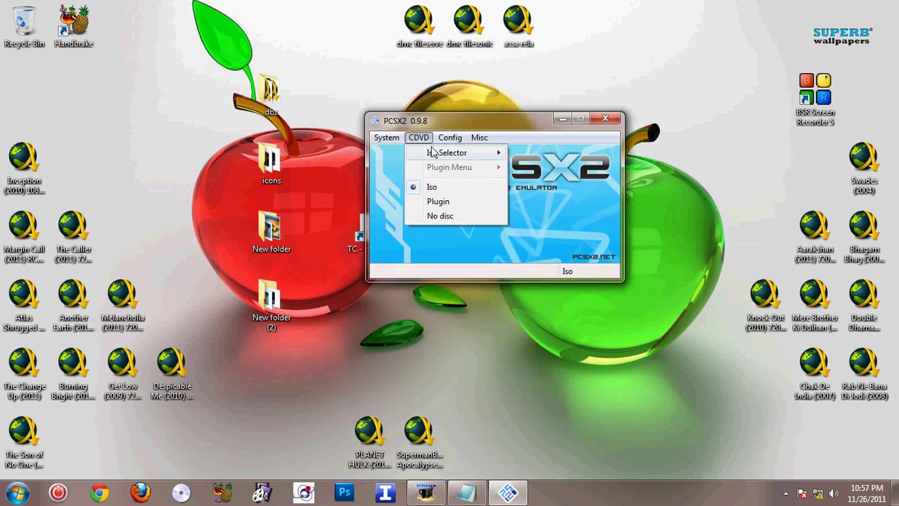
pyautogui.moveTo(434, 152)
pyautogui.click(450, 138)
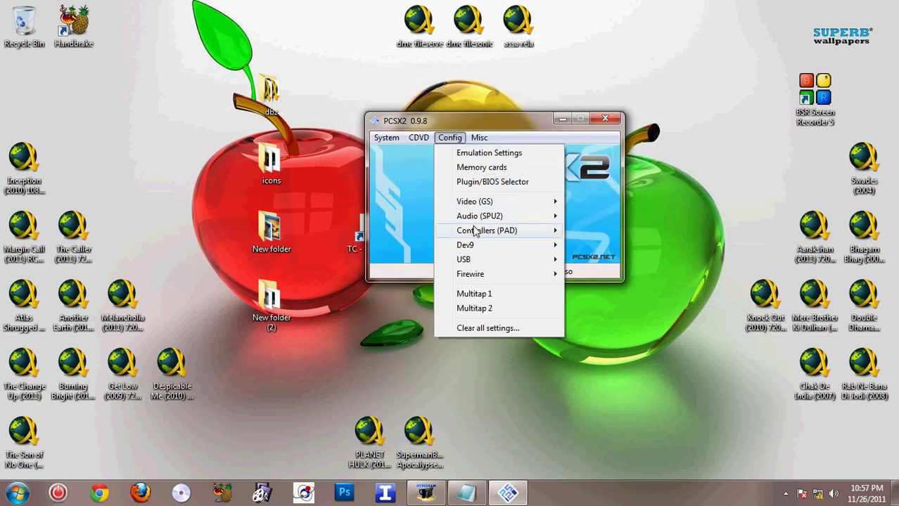
pyautogui.click(487, 182)
pyautogui.click(369, 138)
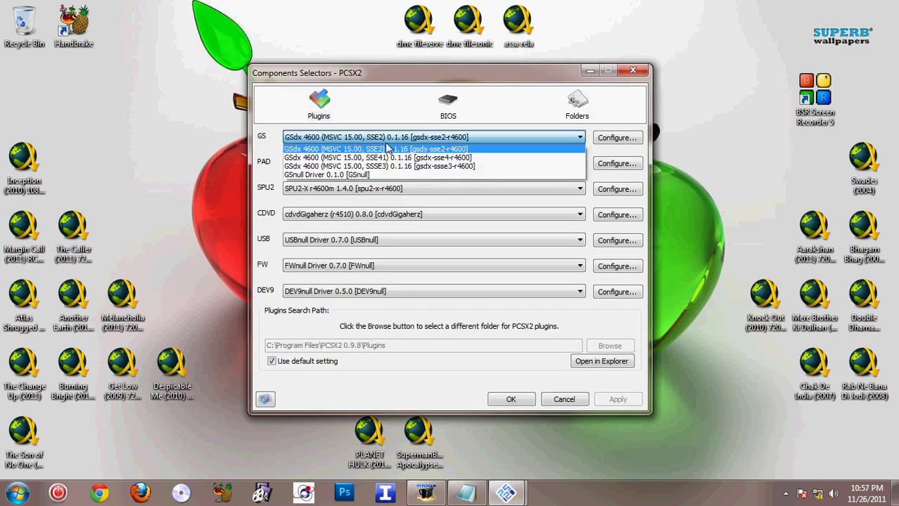
pyautogui.click(391, 149)
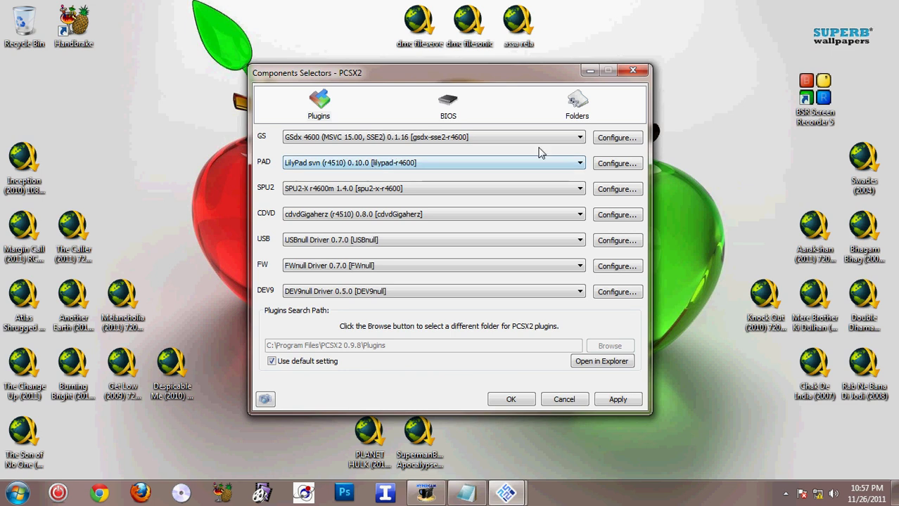
pyautogui.click(616, 137)
pyautogui.click(529, 52)
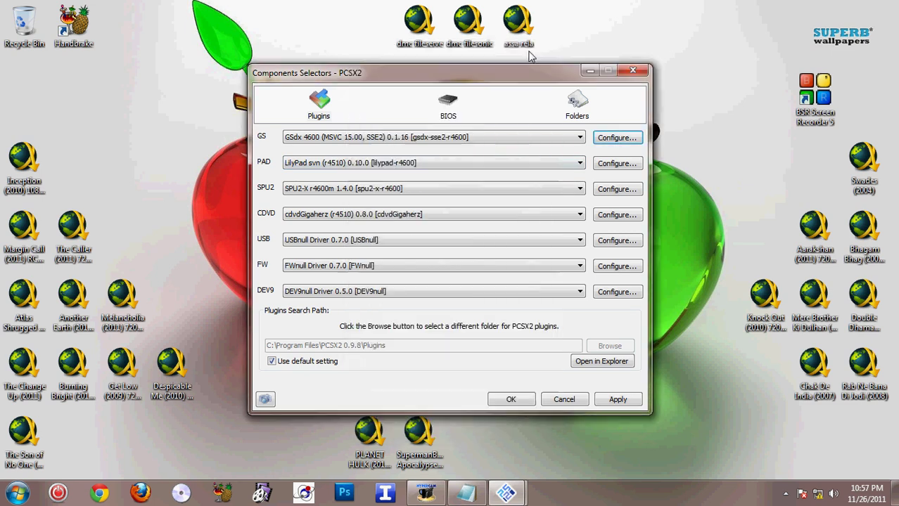
# Choose LilyPad for PAD, SPU2-X for SPU2, cdvdGigaherz for CDVD and the null drivers for USB, FW and DEV9.
pyautogui.click(337, 166)
pyautogui.click(337, 175)
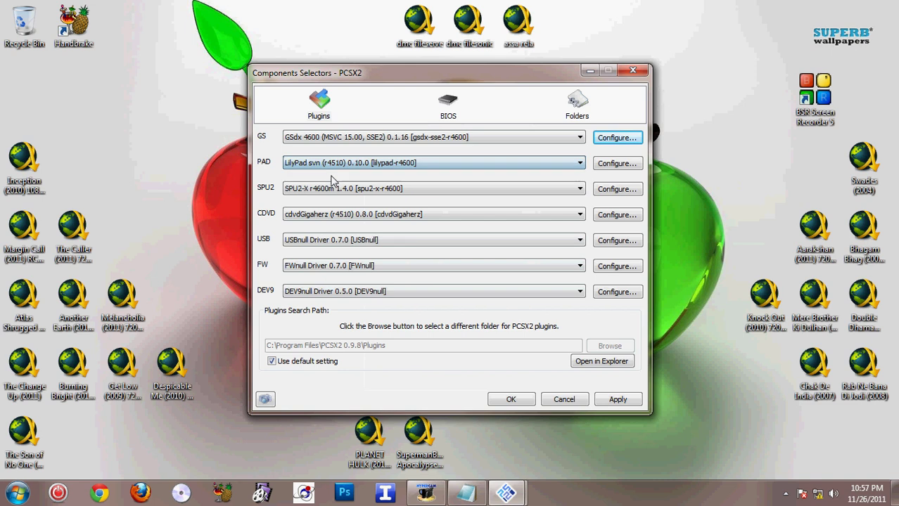
pyautogui.click(332, 189)
pyautogui.click(329, 201)
pyautogui.click(330, 214)
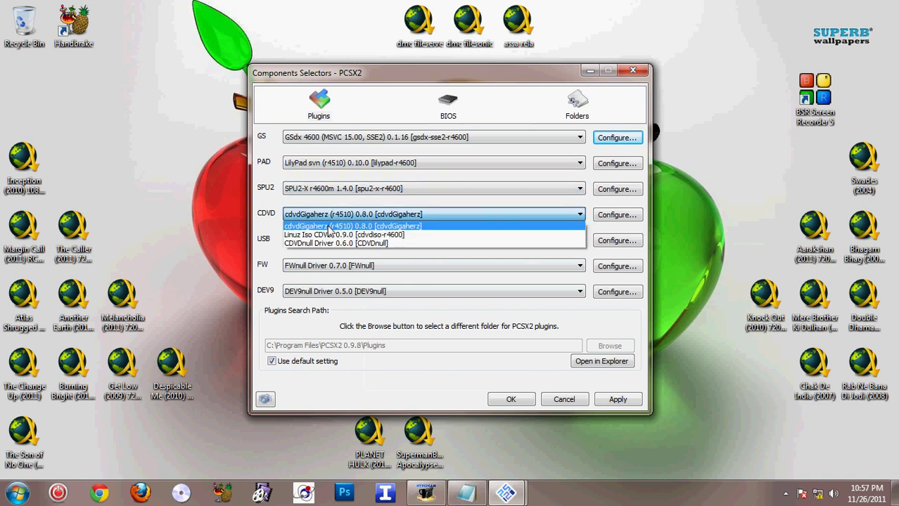
pyautogui.click(330, 222)
pyautogui.click(328, 241)
pyautogui.click(329, 251)
pyautogui.click(330, 266)
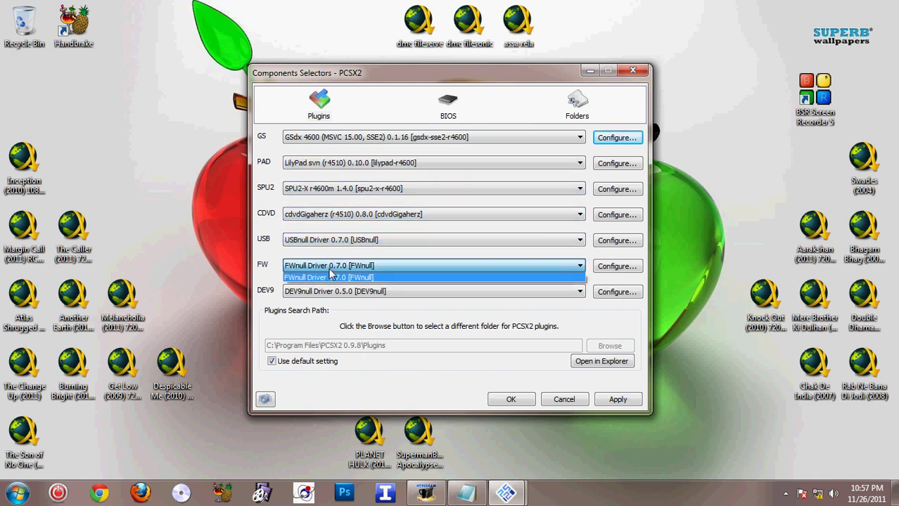
pyautogui.click(332, 278)
pyautogui.click(342, 292)
pyautogui.click(443, 304)
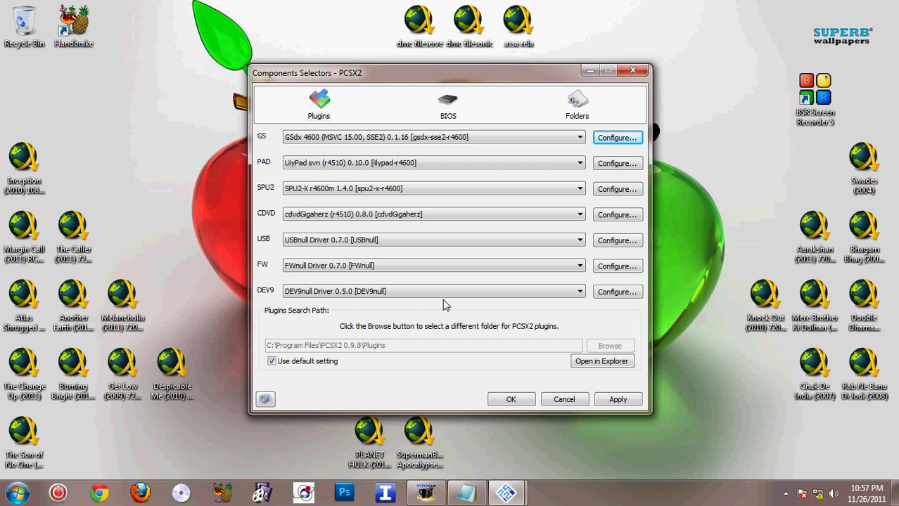
# Apply and accept the component plugin selection, and show the system boot options.
pyautogui.click(618, 400)
pyautogui.click(510, 399)
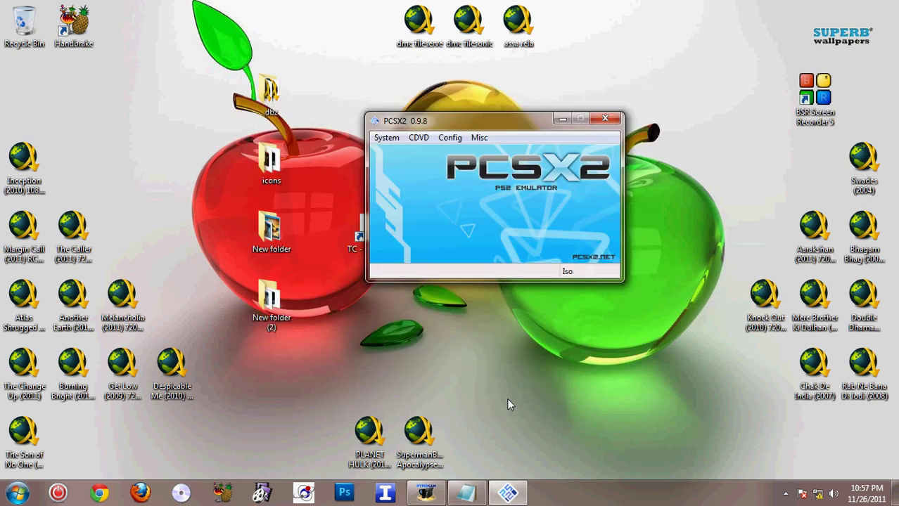
pyautogui.click(387, 138)
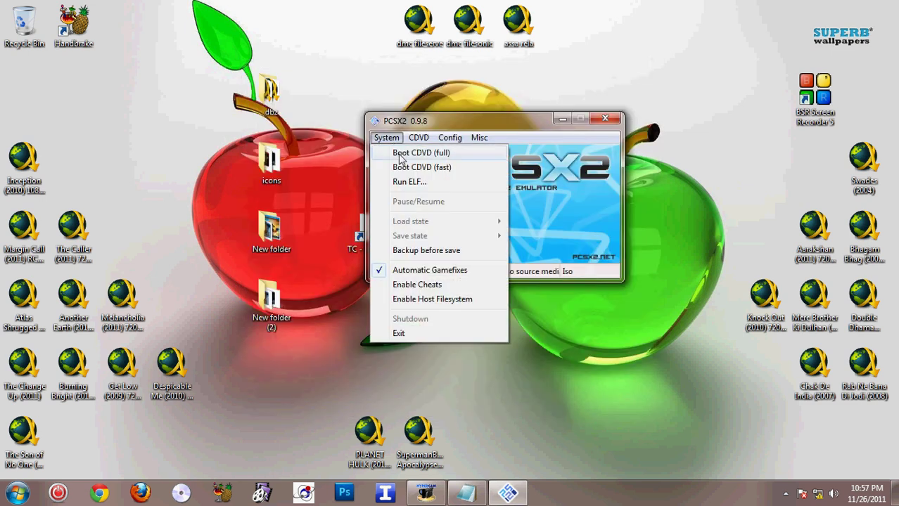
# Switch to Notepad and write "now your pcsx2 is ready to launch" in the empty note.
pyautogui.click(470, 495)
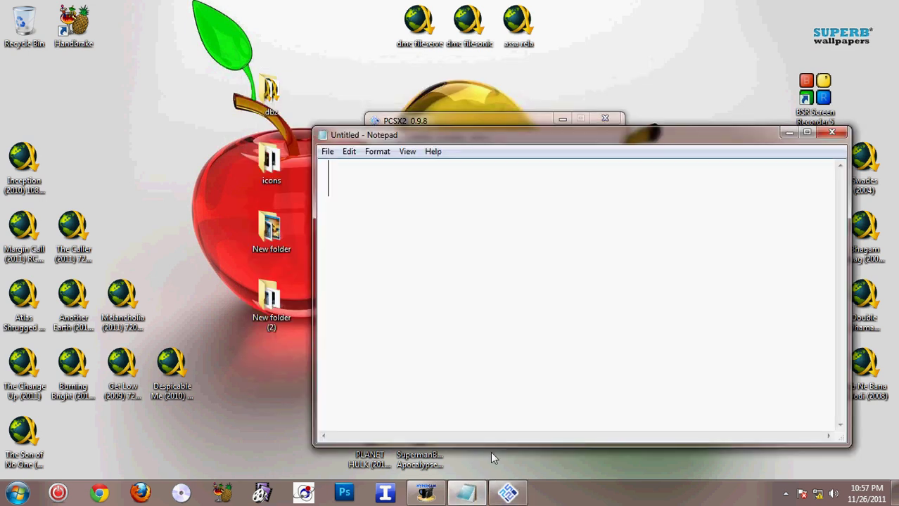
pyautogui.write('now you')
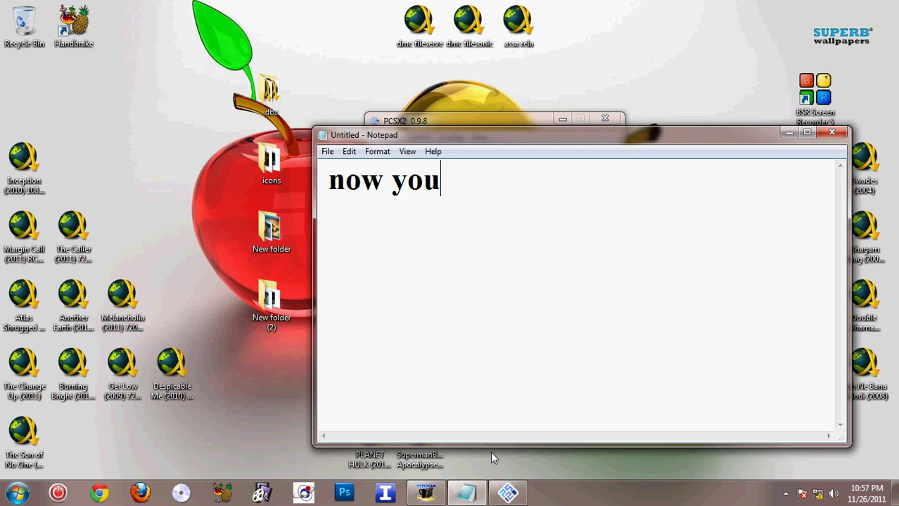
pyautogui.write('r')
pyautogui.write('pcsx')
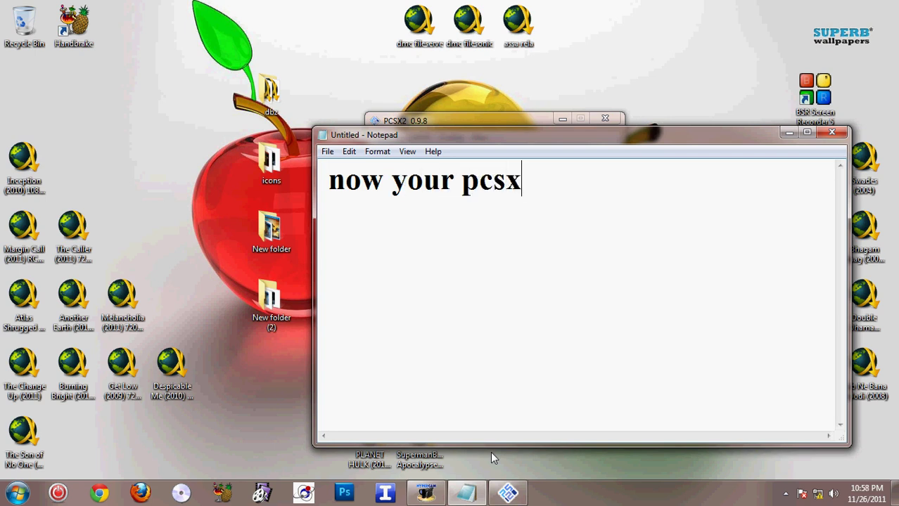
pyautogui.write('2 is r')
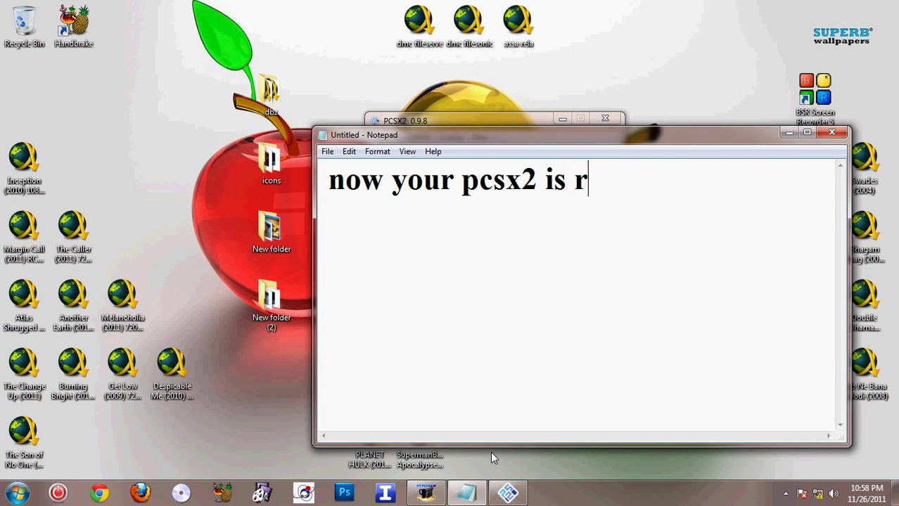
pyautogui.write('eady ')
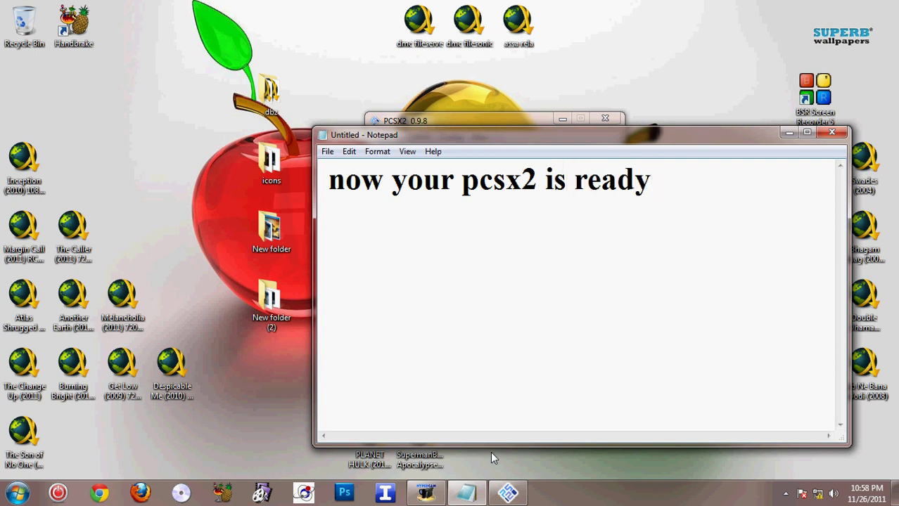
pyautogui.write('to lau')
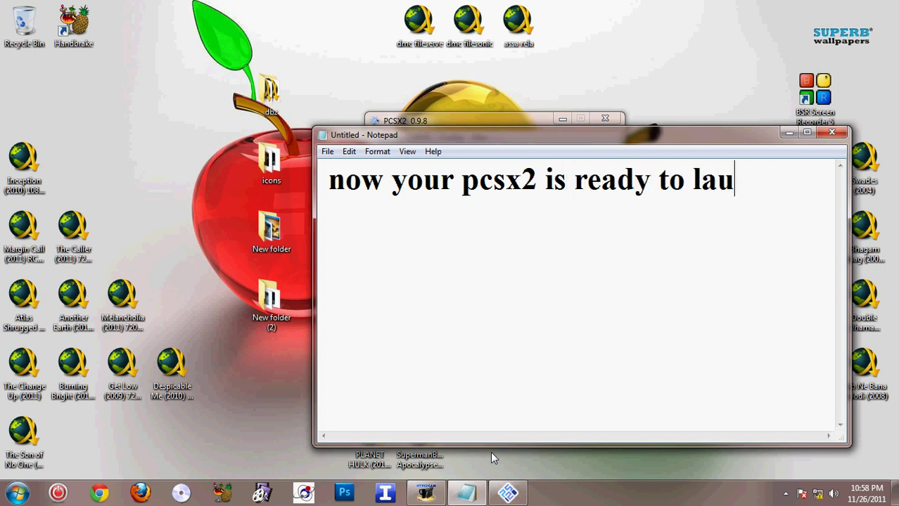
pyautogui.write('nch')
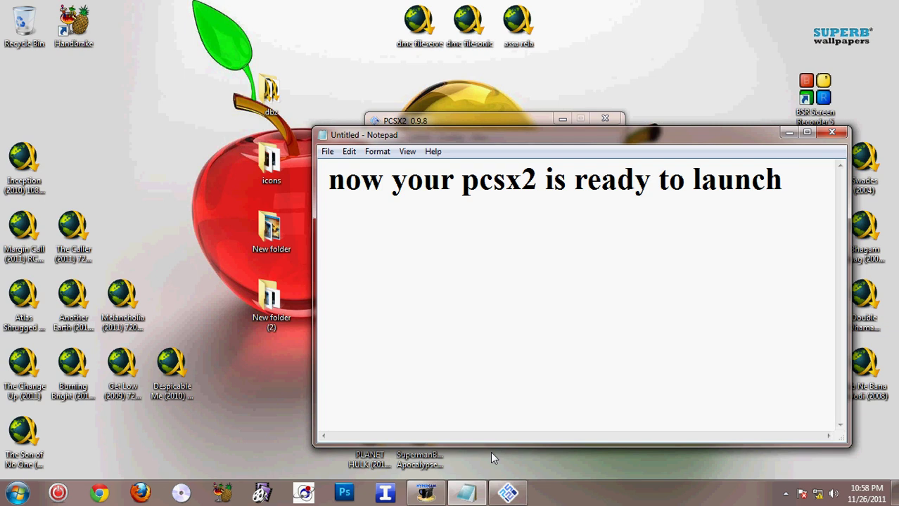
# Replace the note's text with "Enjoy!", declining to turn on Filter Keys.
pyautogui.hotkey('ctrl', 'a')
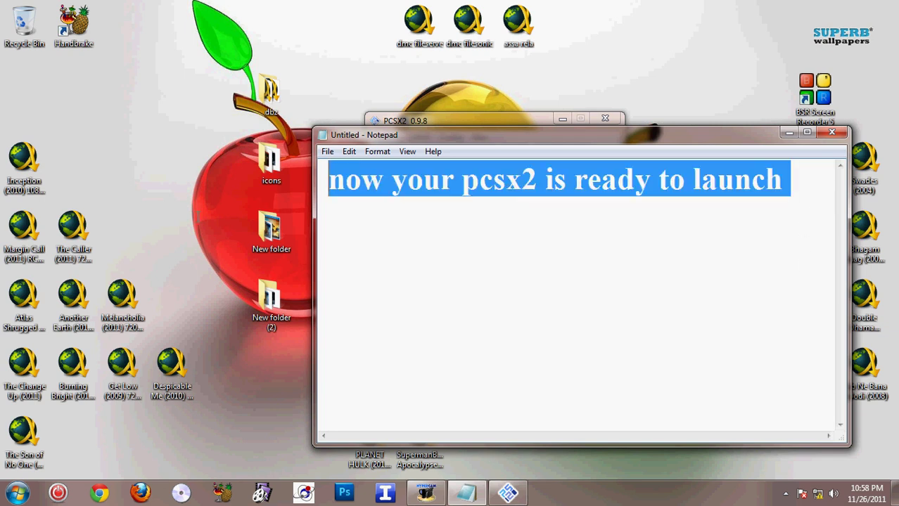
pyautogui.press('BackSpace')
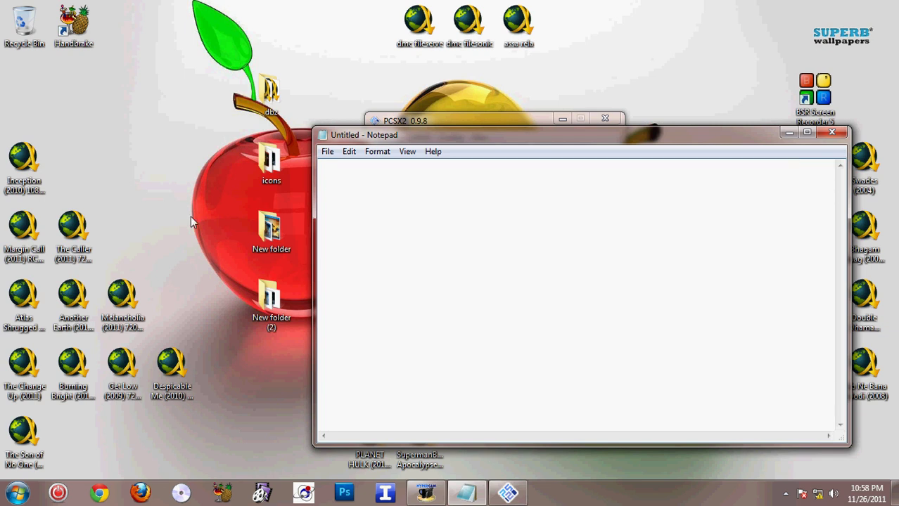
pyautogui.write('Enjio')
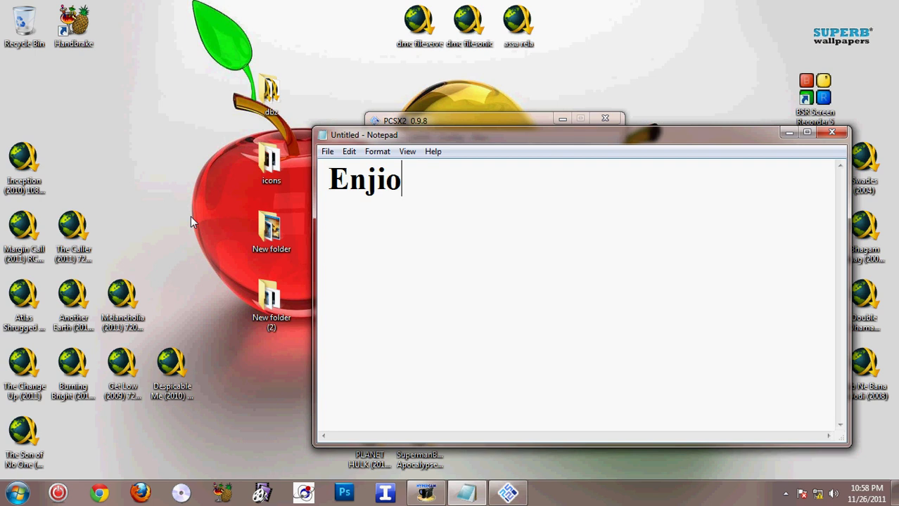
pyautogui.press('BackSpace')
pyautogui.press('BackSpace')
pyautogui.write('oy')
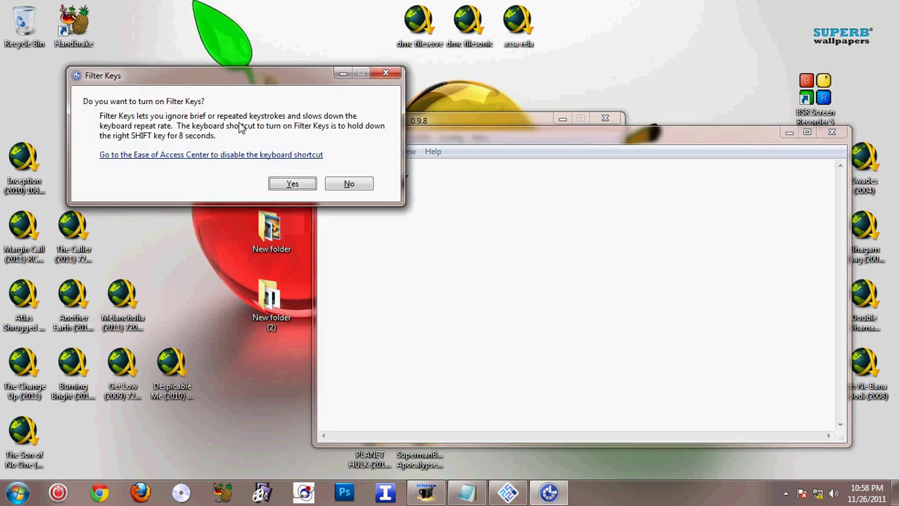
pyautogui.click(348, 180)
pyautogui.write('!!!!')
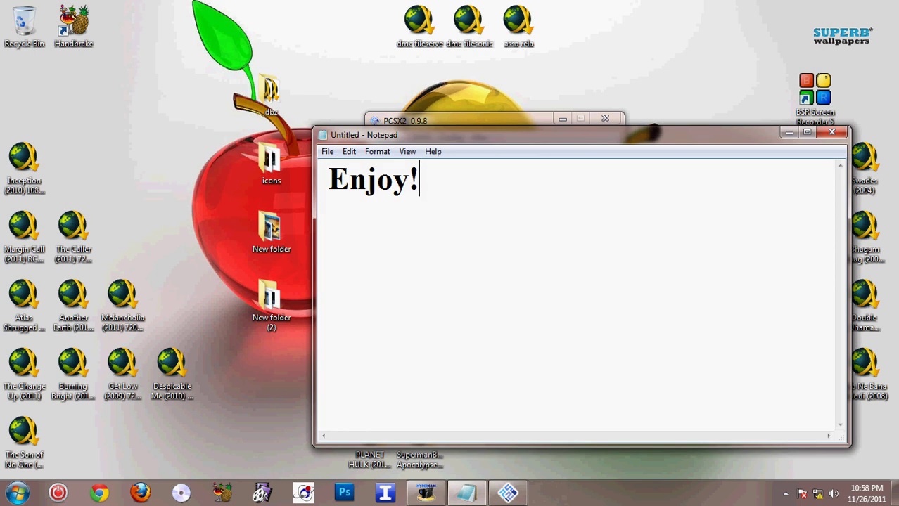
# Replace the note's text with "if you had any doubt please comment".
pyautogui.press('BackSpace')
pyautogui.press('BackSpace')
pyautogui.press('BackSpace')
pyautogui.press('BackSpace')
pyautogui.press('BackSpace')
pyautogui.press('BackSpace')
pyautogui.press('BackSpace')
pyautogui.press('BackSpace')
pyautogui.press('BackSpace')
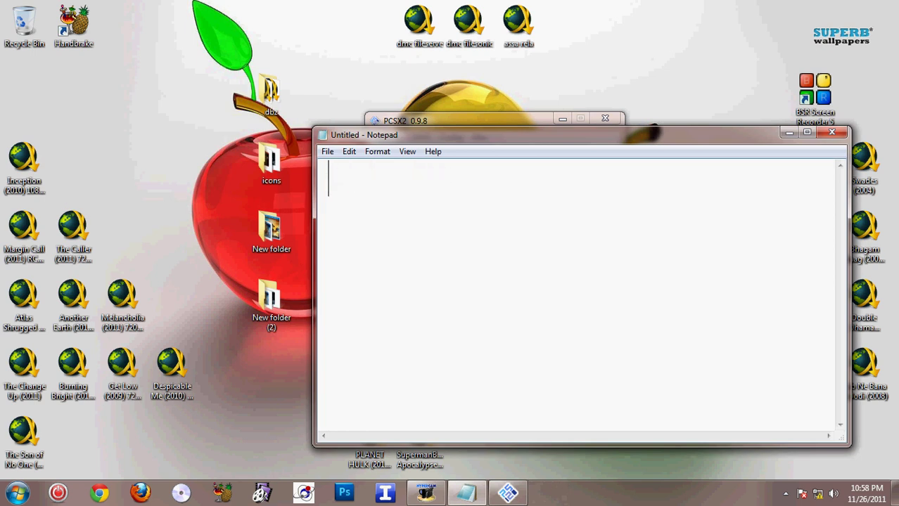
pyautogui.write('if you')
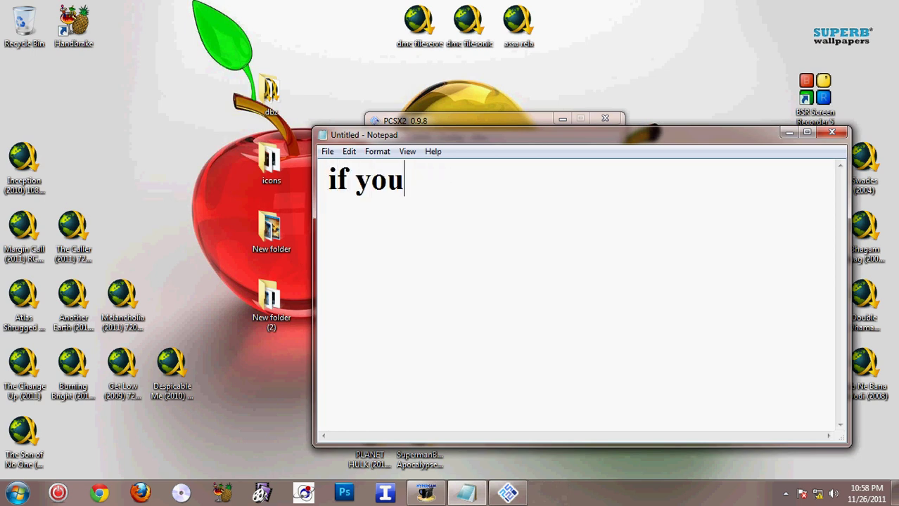
pyautogui.write(' had a')
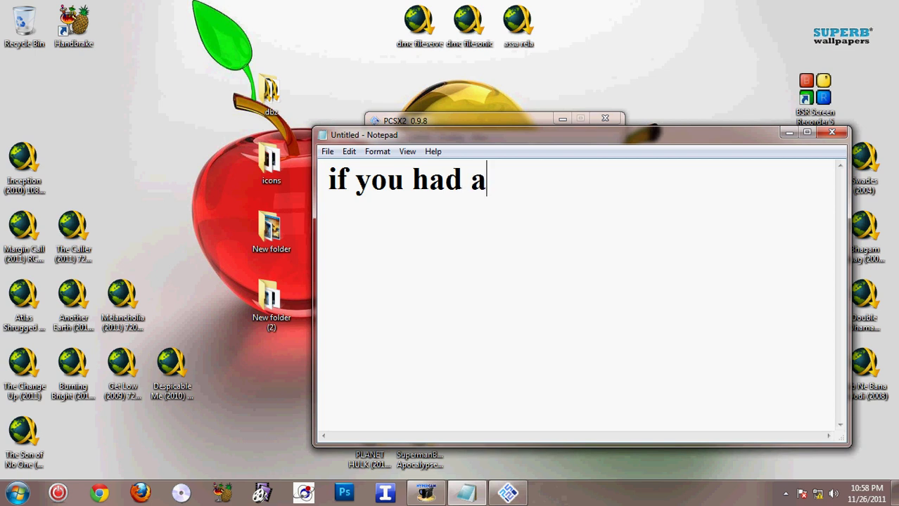
pyautogui.write('ny dow')
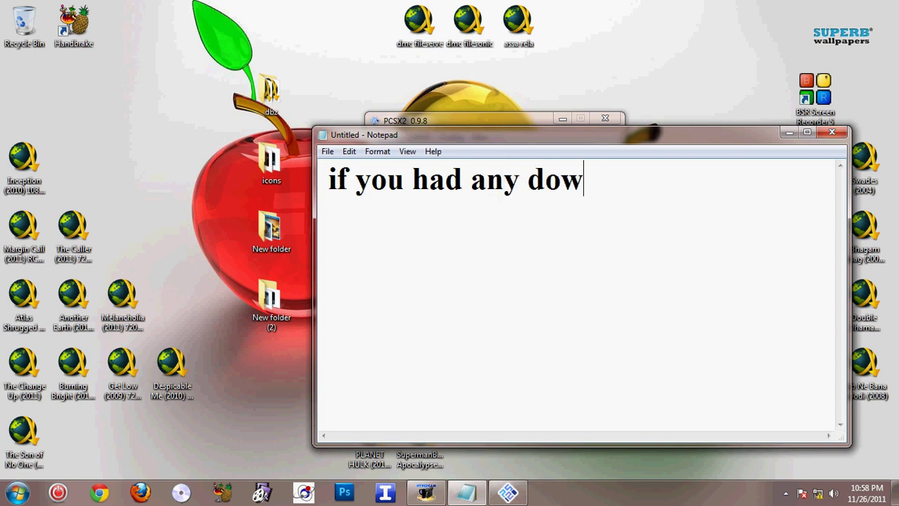
pyautogui.press('BackSpace')
pyautogui.write('ubt plese')
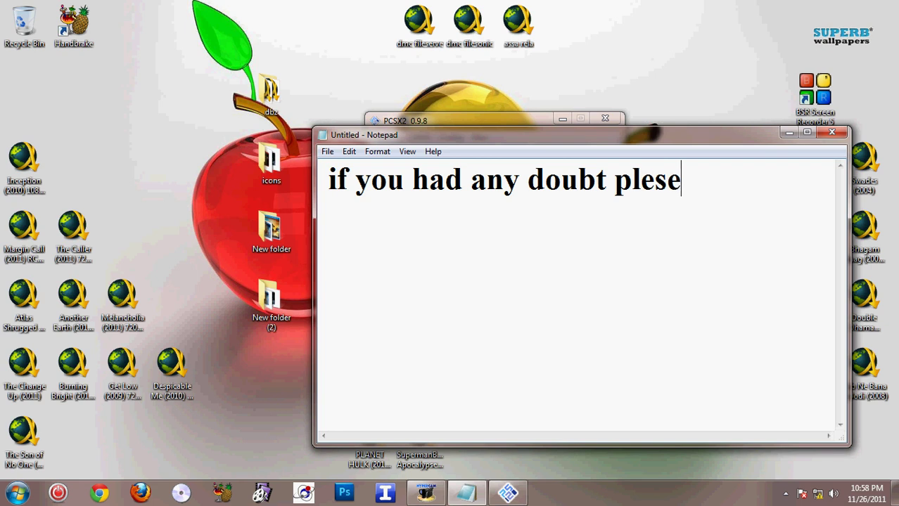
pyautogui.press('BackSpace')
pyautogui.press('BackSpace')
pyautogui.write('as')
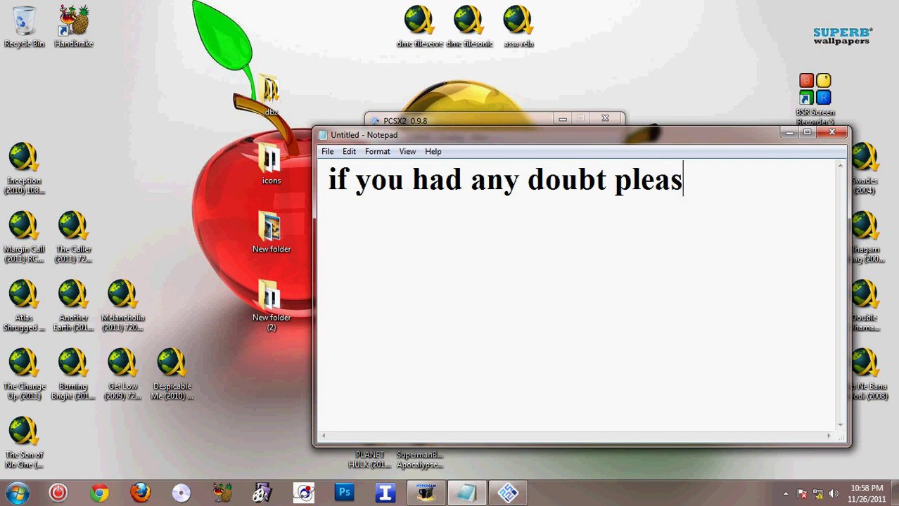
pyautogui.write('e comment')
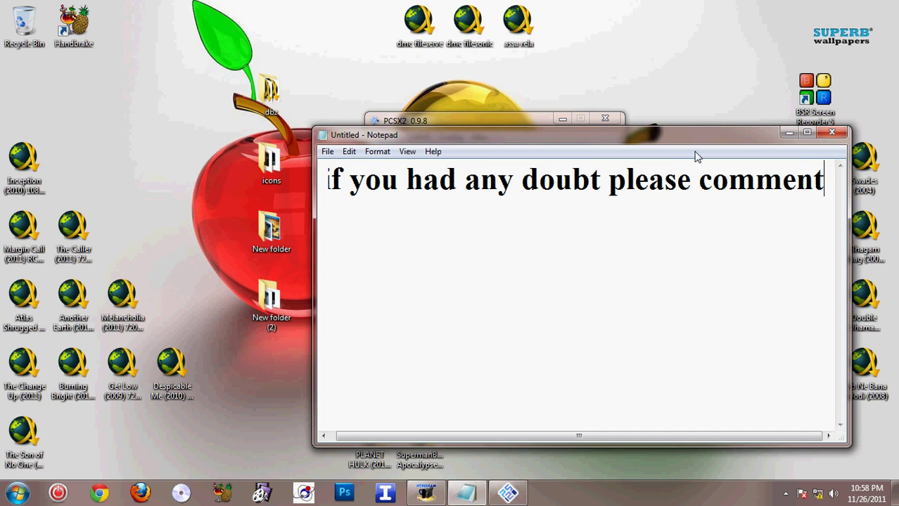
# Delete all text from the note and close Notepad.
pyautogui.hotkey('ctrl', 'a')
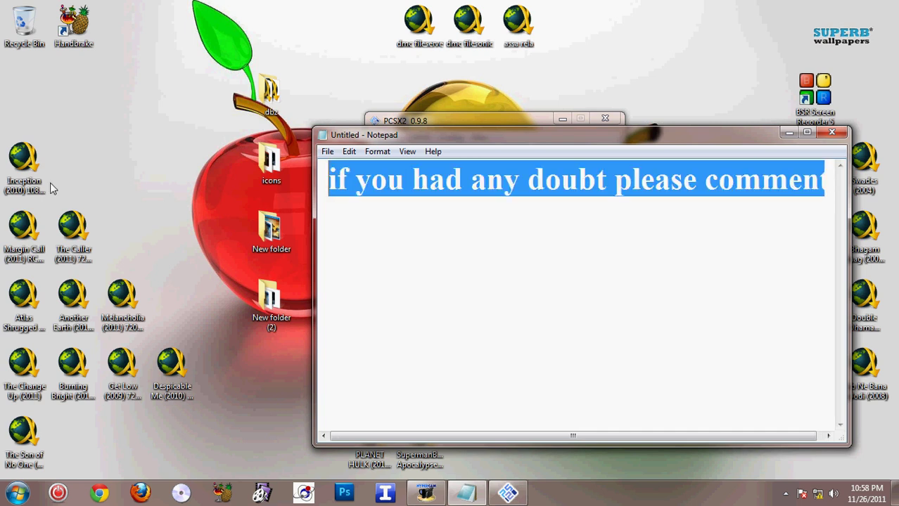
pyautogui.press('Delete')
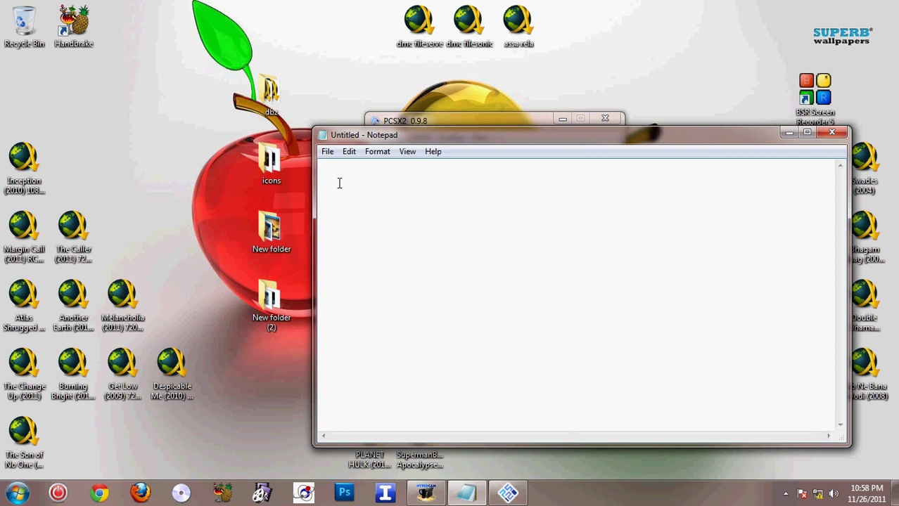
pyautogui.click(831, 134)
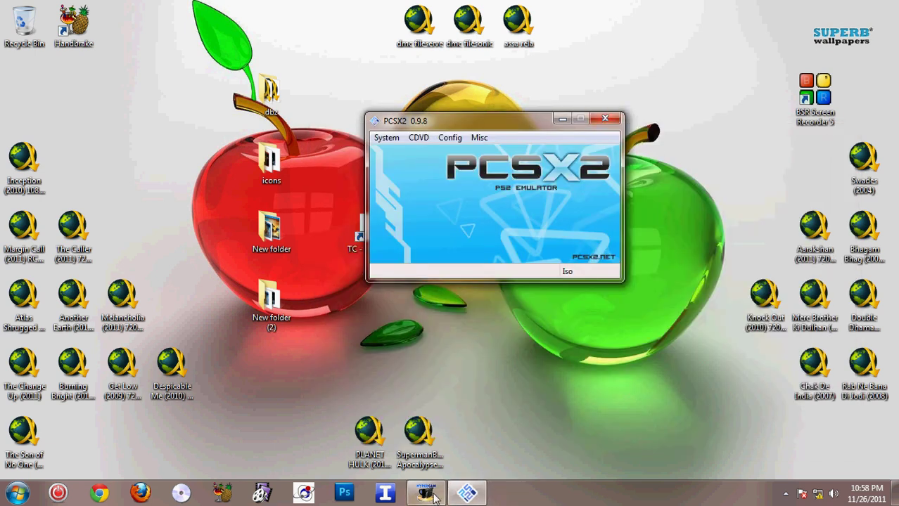
# Restart PCSX2 0.9.8 (r4600) and boot the game with Boot CDVD (fast).
pyautogui.click(605, 118)
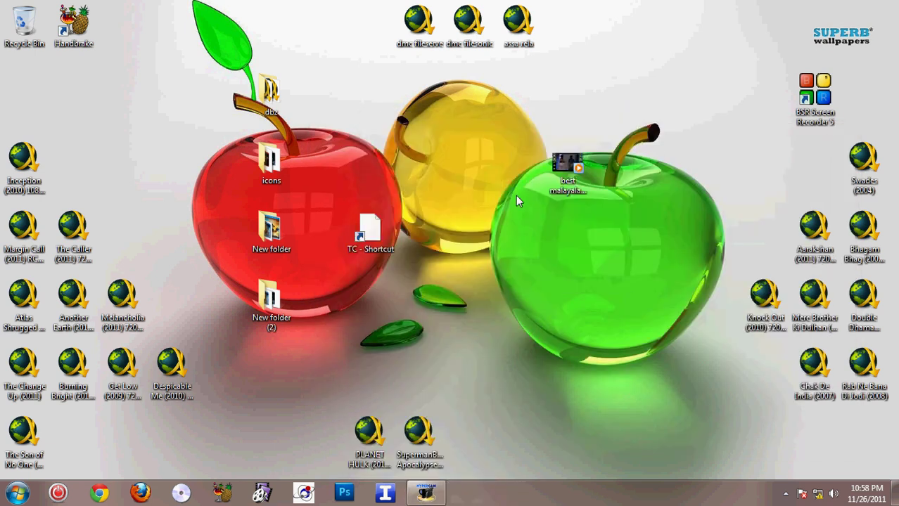
pyautogui.click(17, 493)
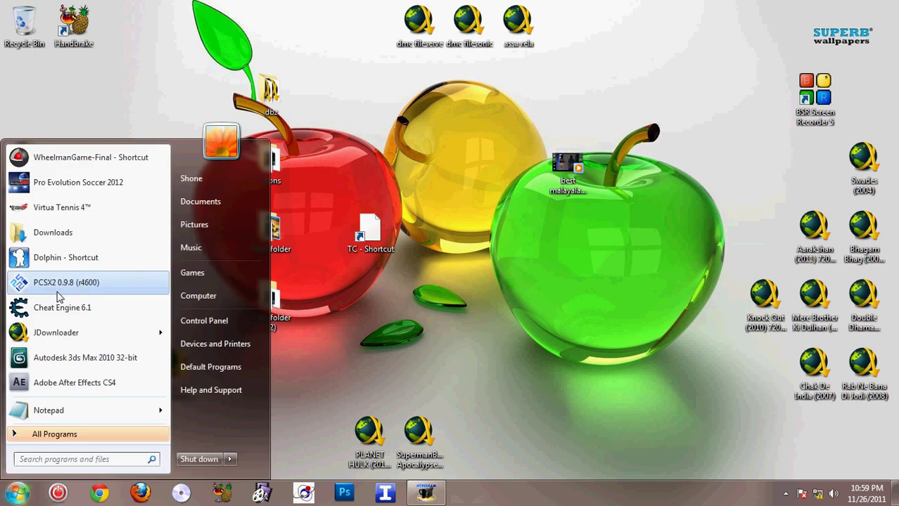
pyautogui.click(57, 288)
pyautogui.click(390, 137)
pyautogui.click(401, 168)
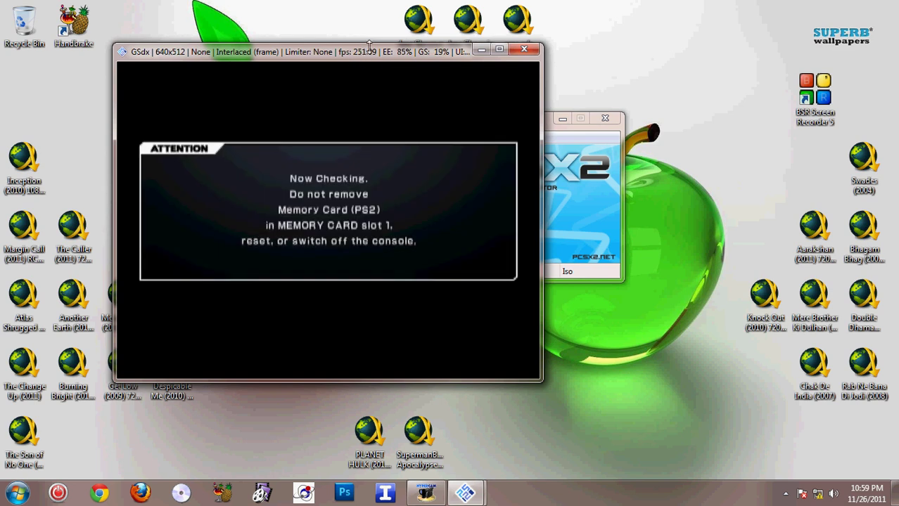
# Close the running game's window and bring up the HyperCam recorder window.
pyautogui.click(514, 53)
pyautogui.click(425, 492)
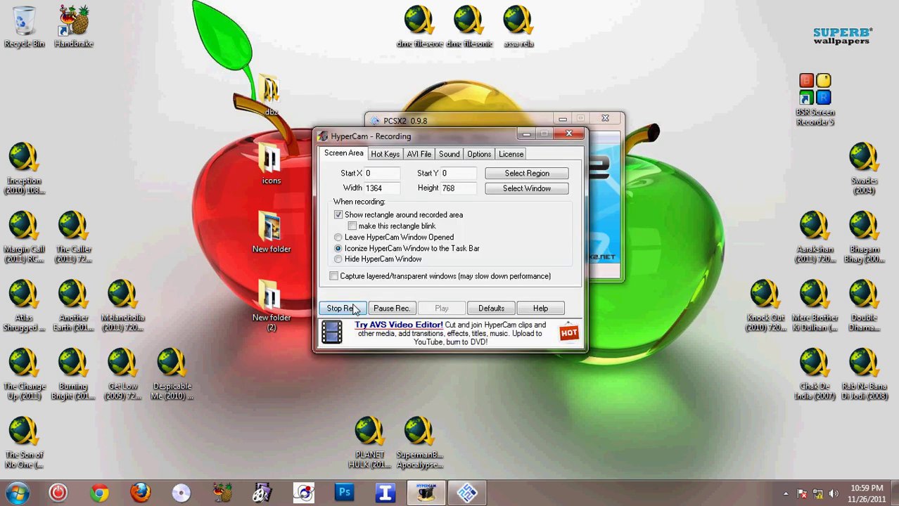